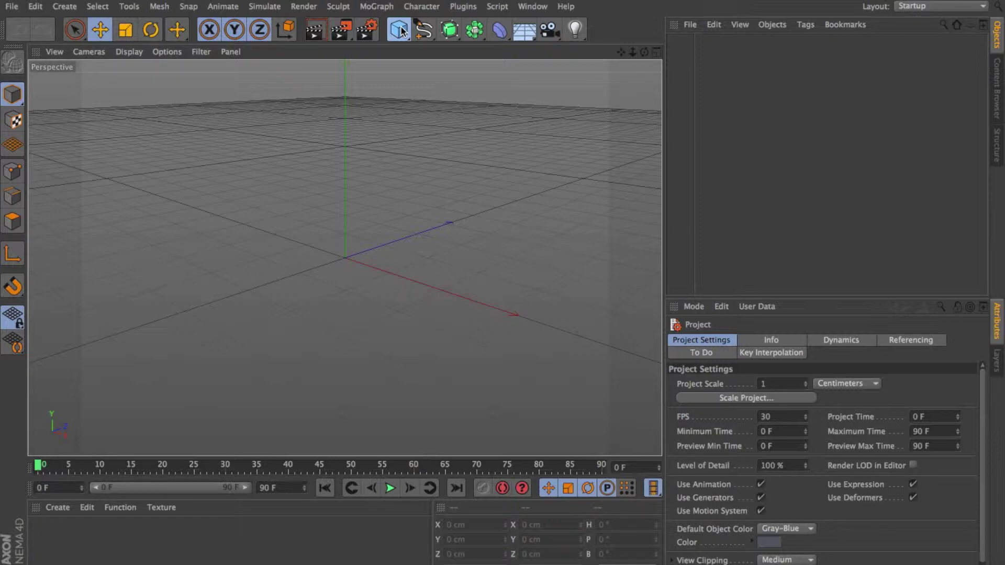
Add a default cube to the scene and convert it to an editable polygon object in the Top view
{"action": "left_click", "coordinate": [400, 30]}
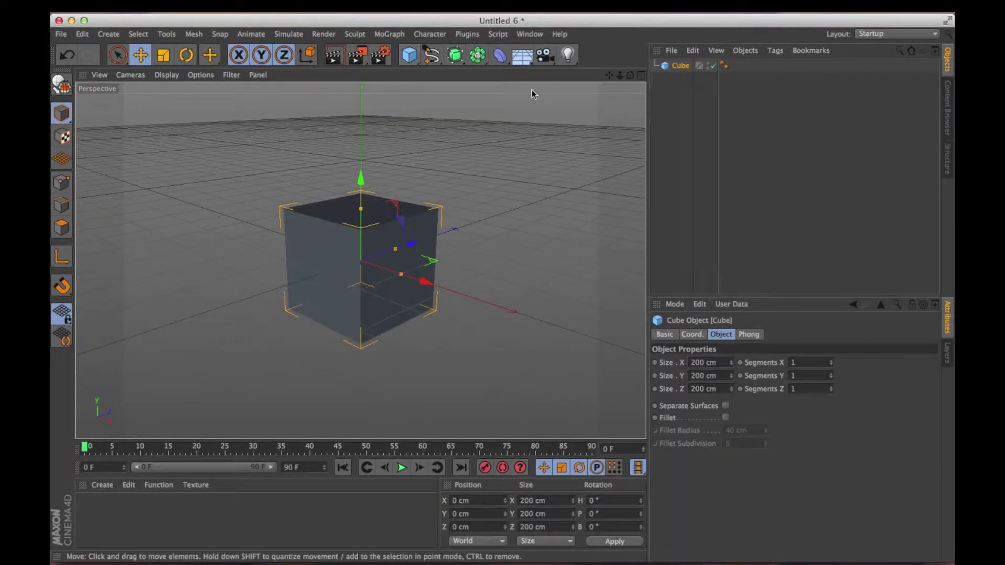
{"action": "left_click", "coordinate": [641, 76]}
{"action": "left_click", "coordinate": [641, 76]}
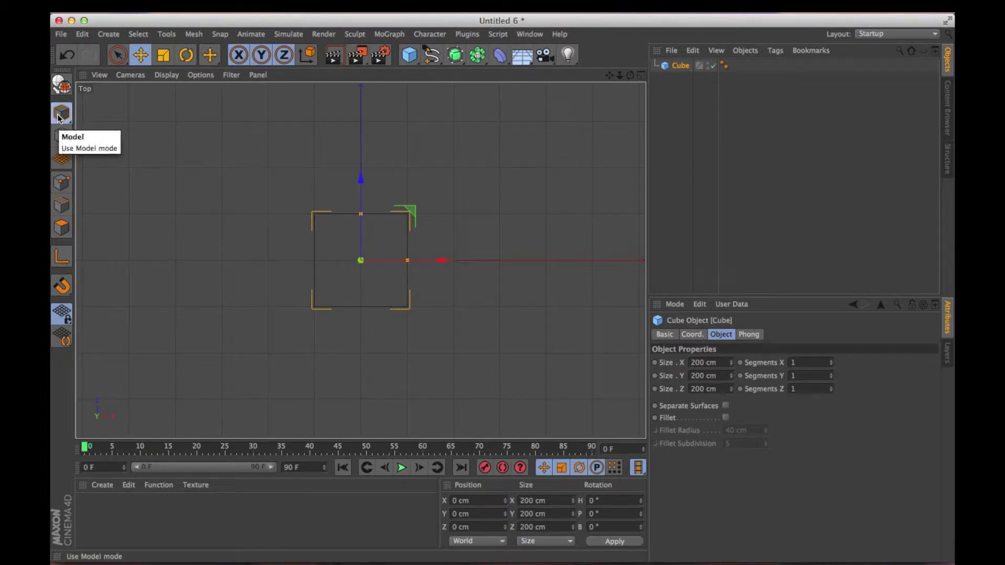
{"action": "left_click", "coordinate": [66, 92]}
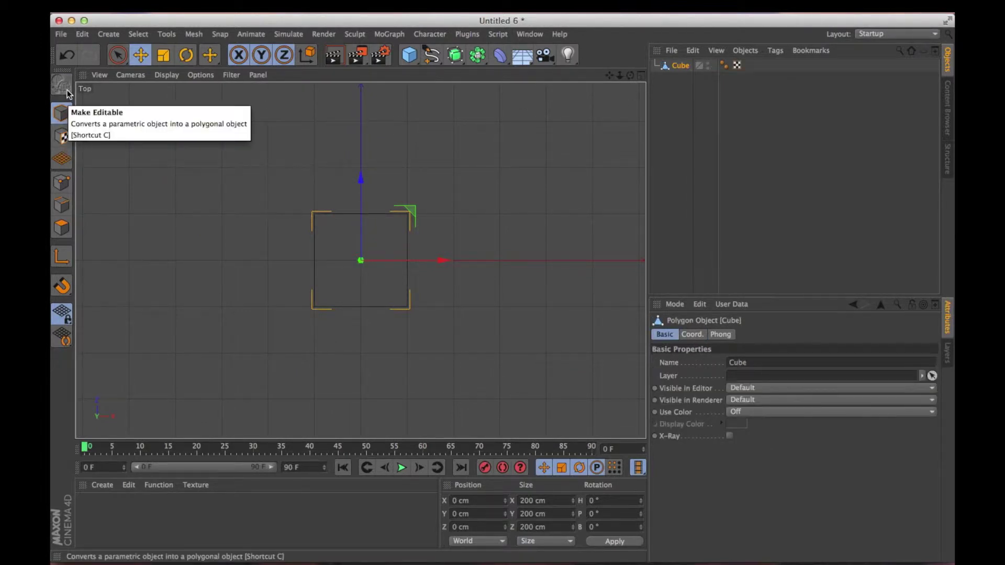
Move the cube along X to about -469 cm and set only its object axis back to world X 0 cm
{"action": "left_click_drag", "start_coordinate": [443, 260], "coordinate": [226, 259]}
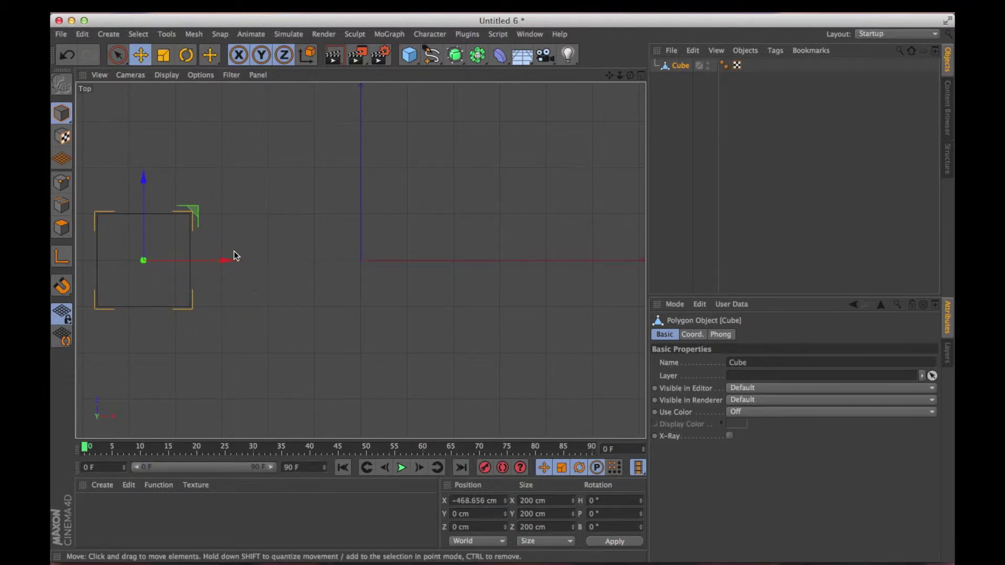
{"action": "left_click", "coordinate": [61, 257]}
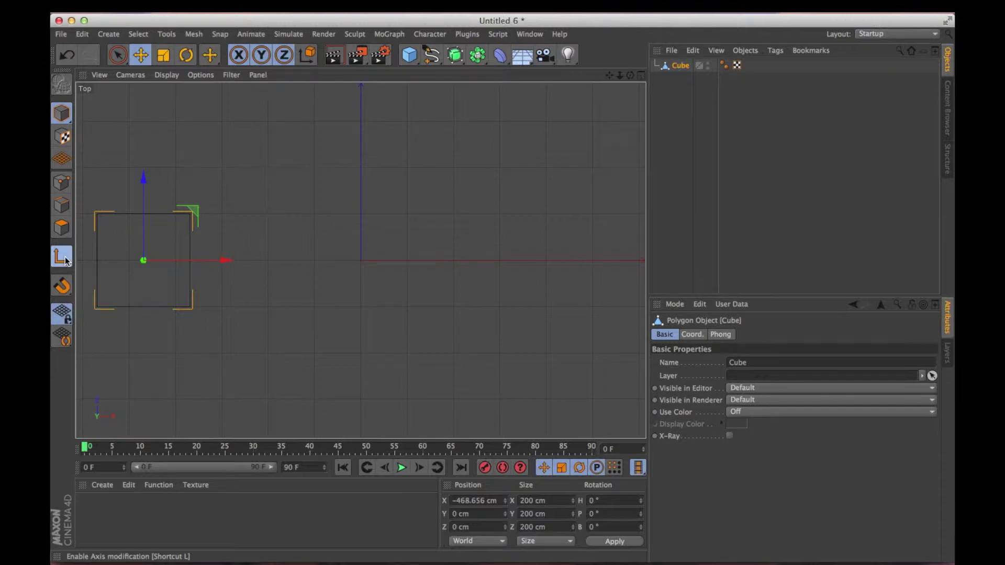
{"action": "left_click_drag", "start_coordinate": [225, 261], "coordinate": [381, 270]}
{"action": "left_click", "coordinate": [464, 499]}
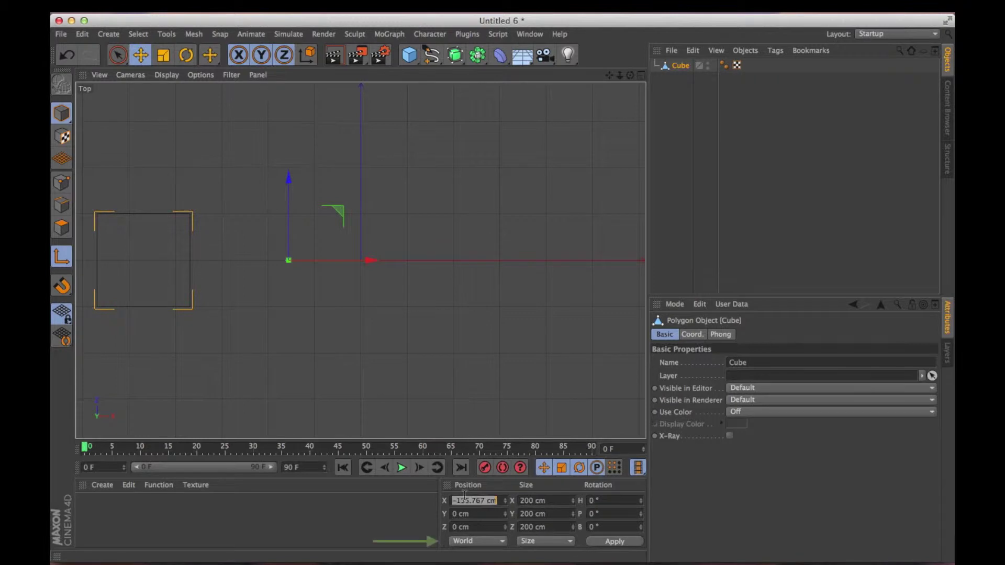
{"action": "type", "text": "0"}
{"action": "key", "text": "Return"}
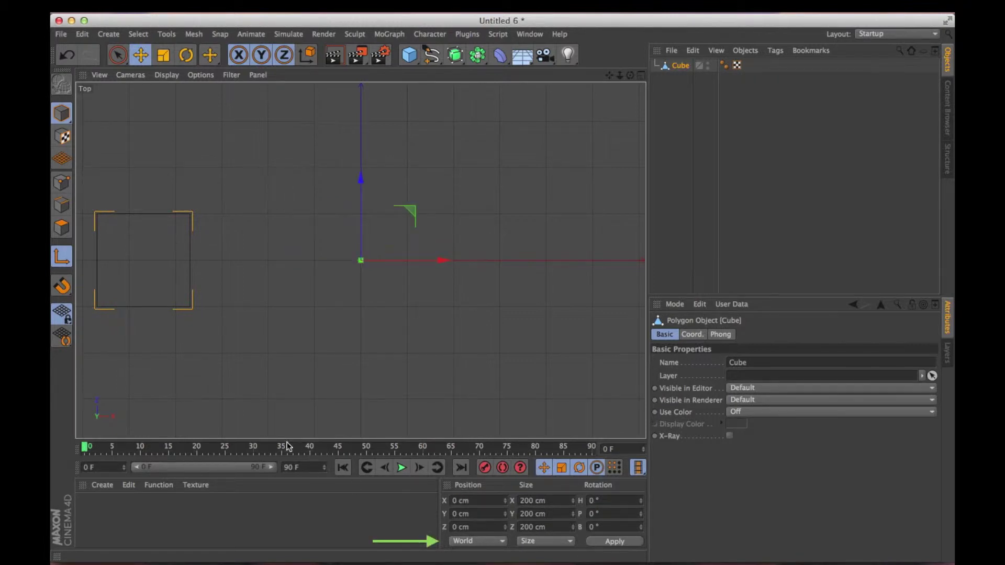
{"action": "left_click", "coordinate": [61, 256]}
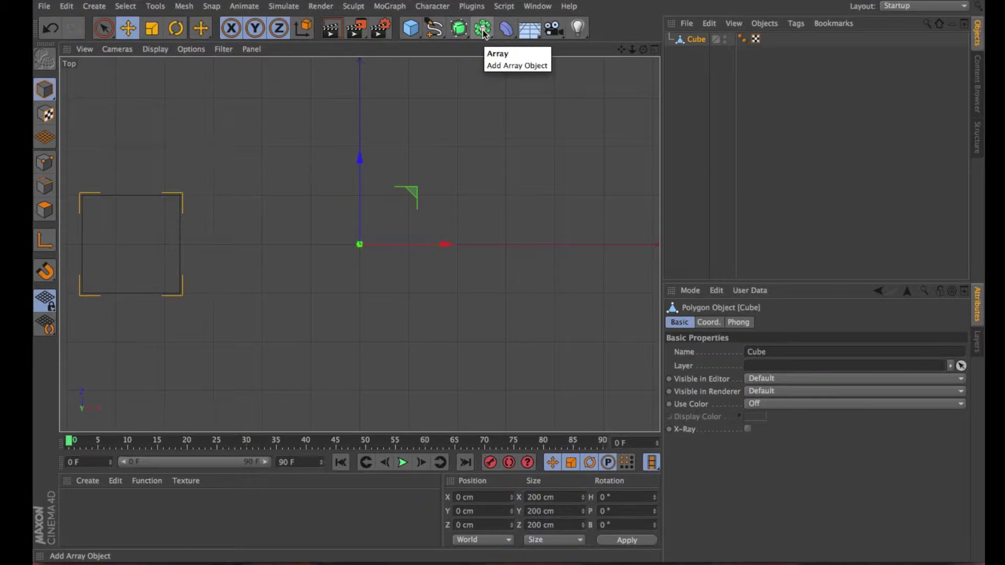
Add an Array object to the scene and set its radius to 0 cm
{"action": "left_click", "coordinate": [482, 29]}
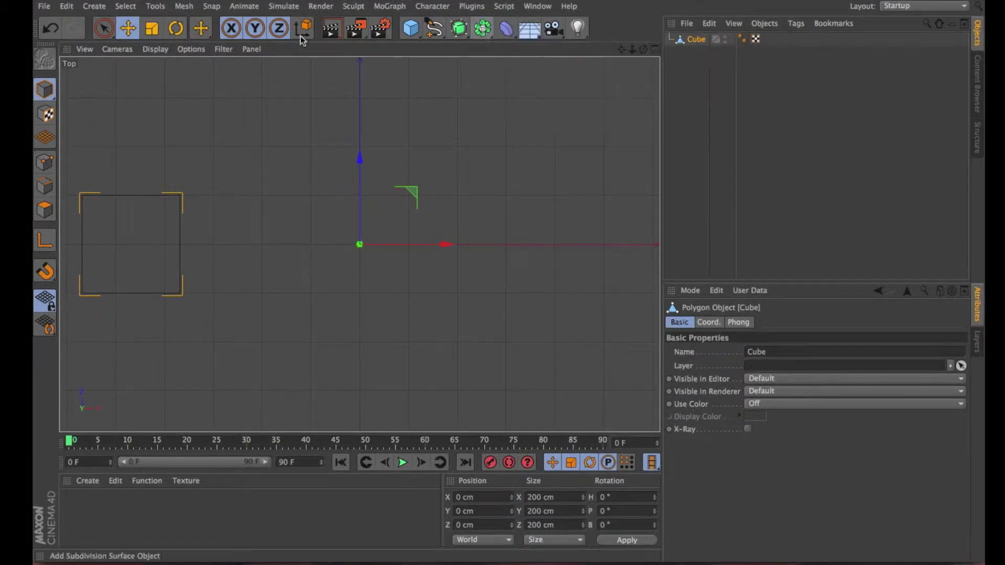
{"action": "left_click", "coordinate": [94, 6]}
{"action": "mouse_move", "coordinate": [102, 72]}
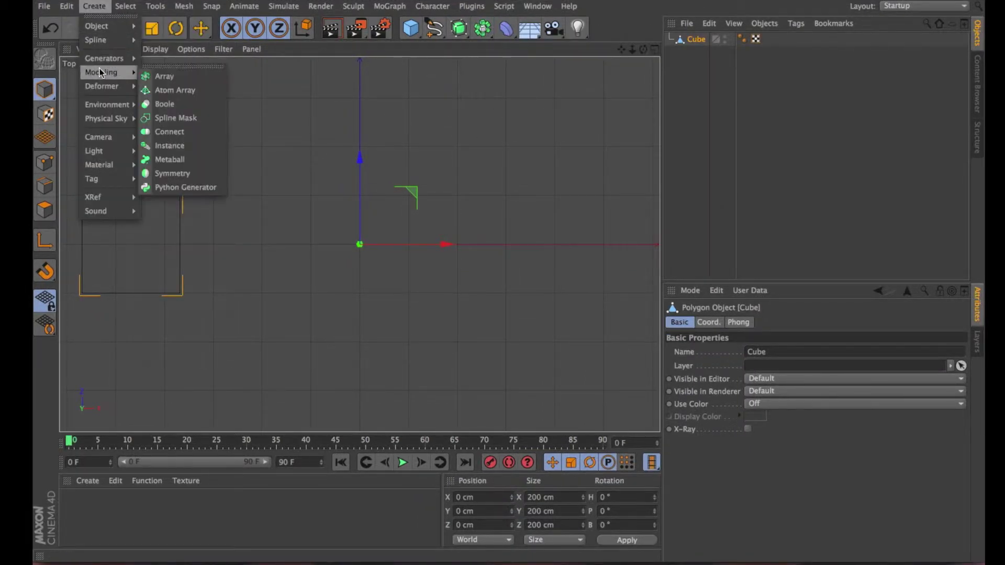
{"action": "left_click", "coordinate": [157, 77]}
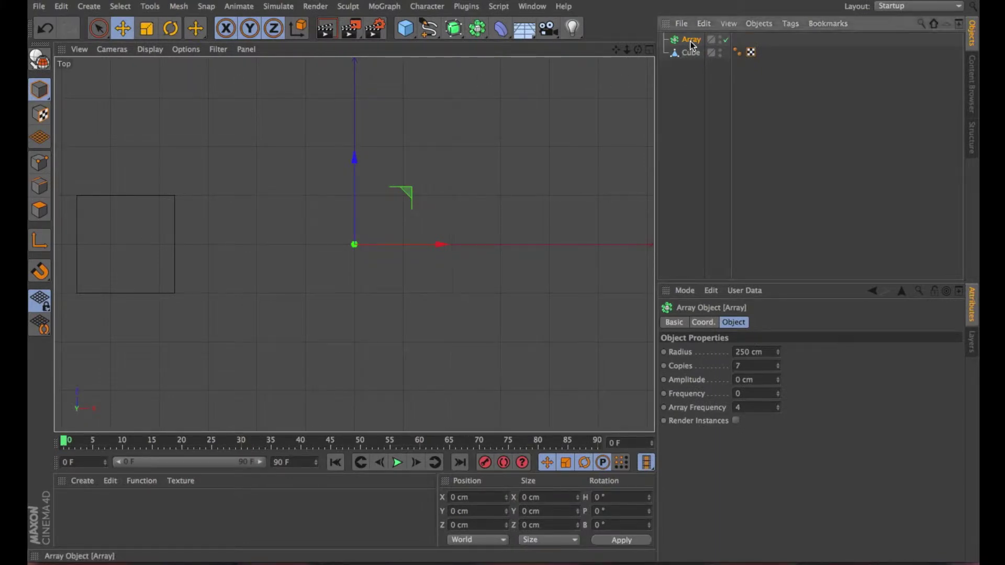
{"action": "left_click", "coordinate": [762, 351]}
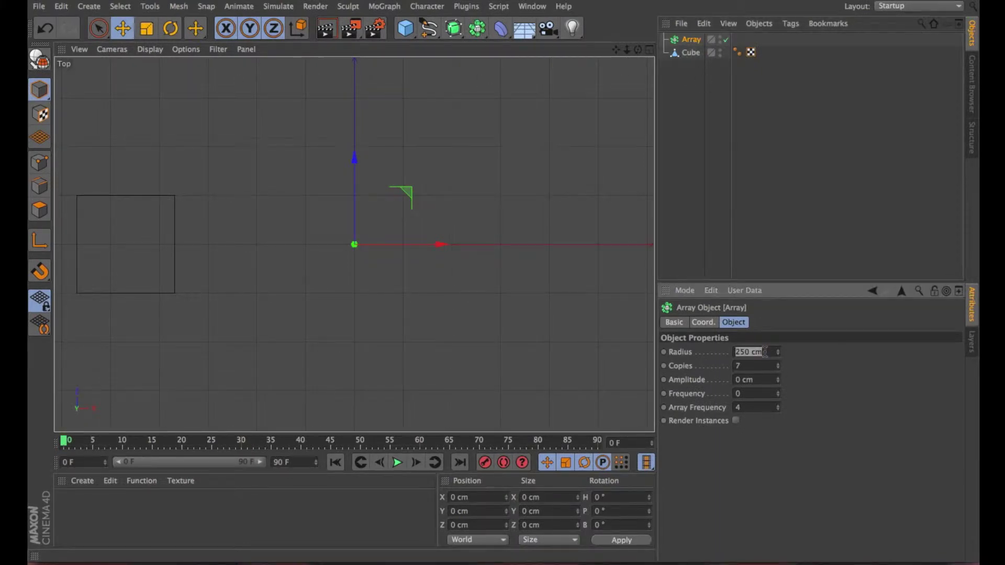
{"action": "type", "text": "0"}
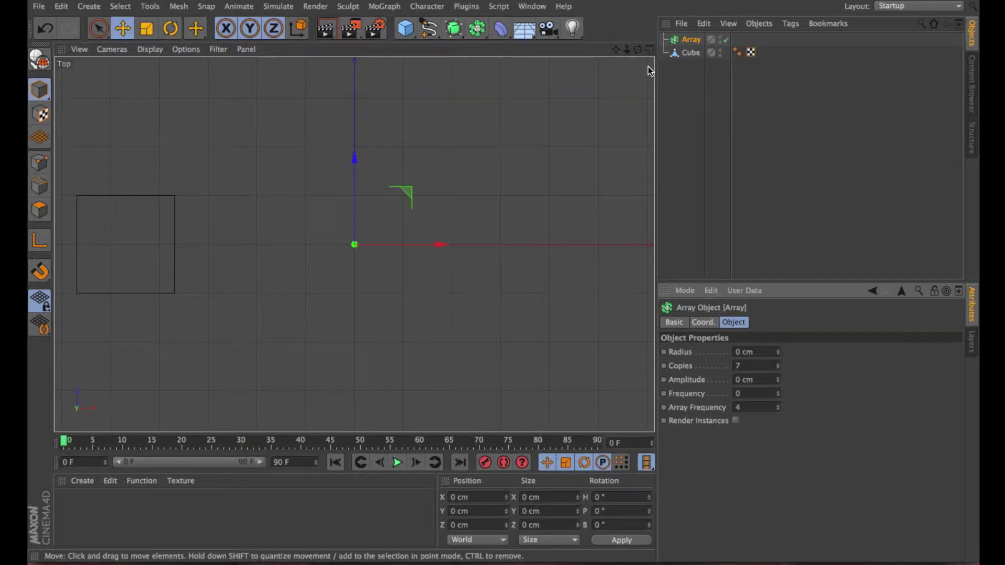
Make the Cube a child of the Array and set the Array's copies to 6
{"action": "left_click", "coordinate": [691, 52]}
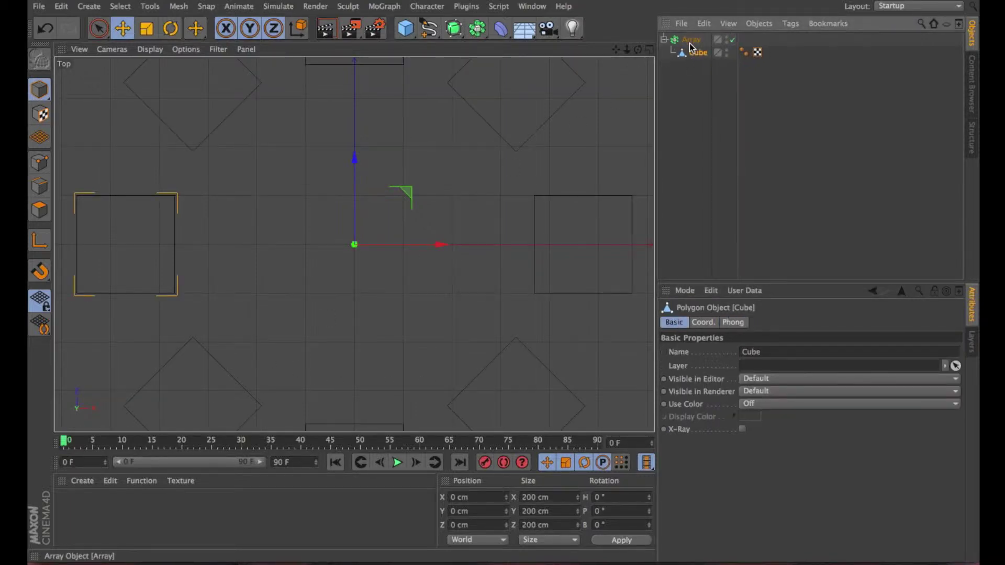
{"action": "left_click_drag", "start_coordinate": [627, 51], "coordinate": [578, 50]}
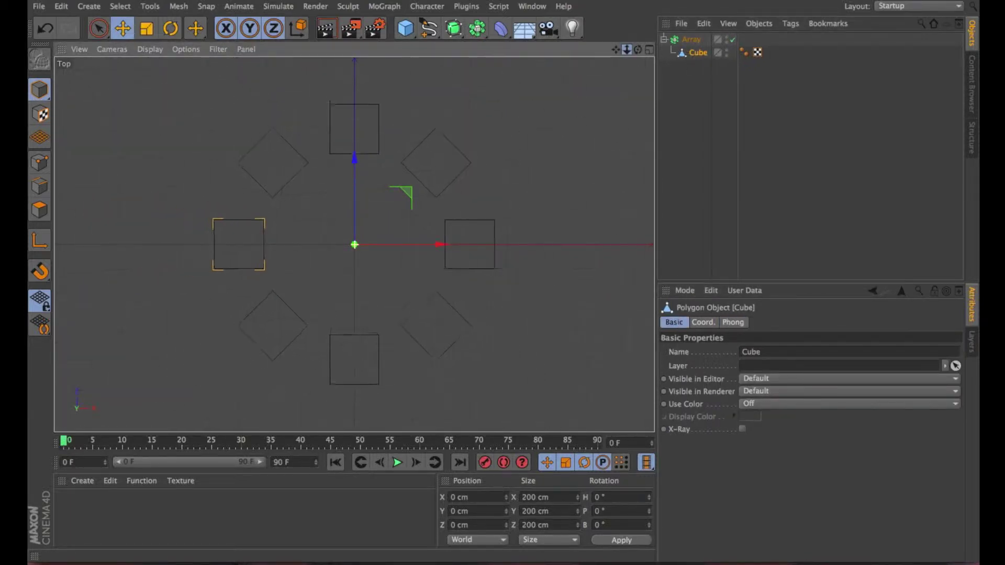
{"action": "left_click", "coordinate": [690, 39]}
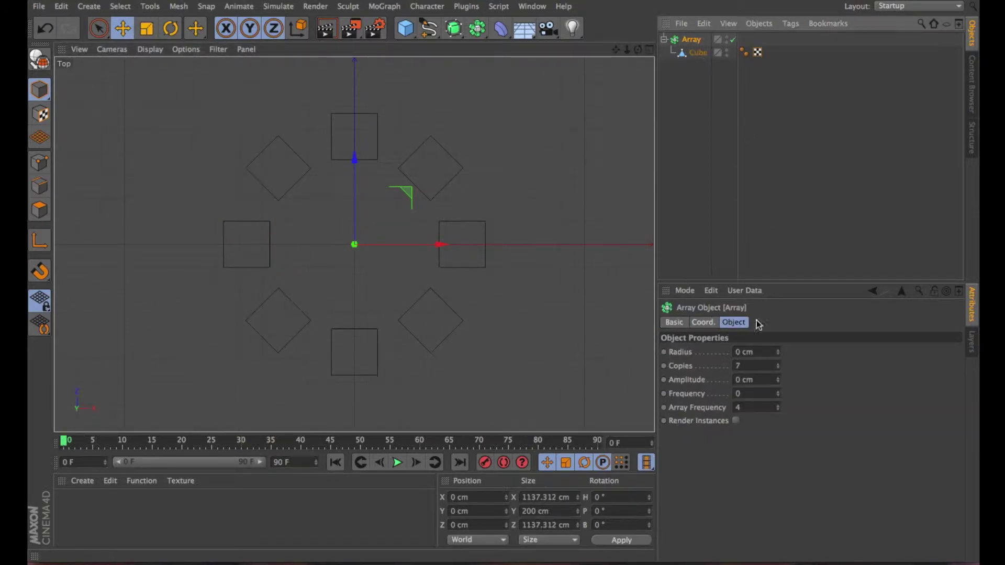
{"action": "left_click", "coordinate": [778, 368]}
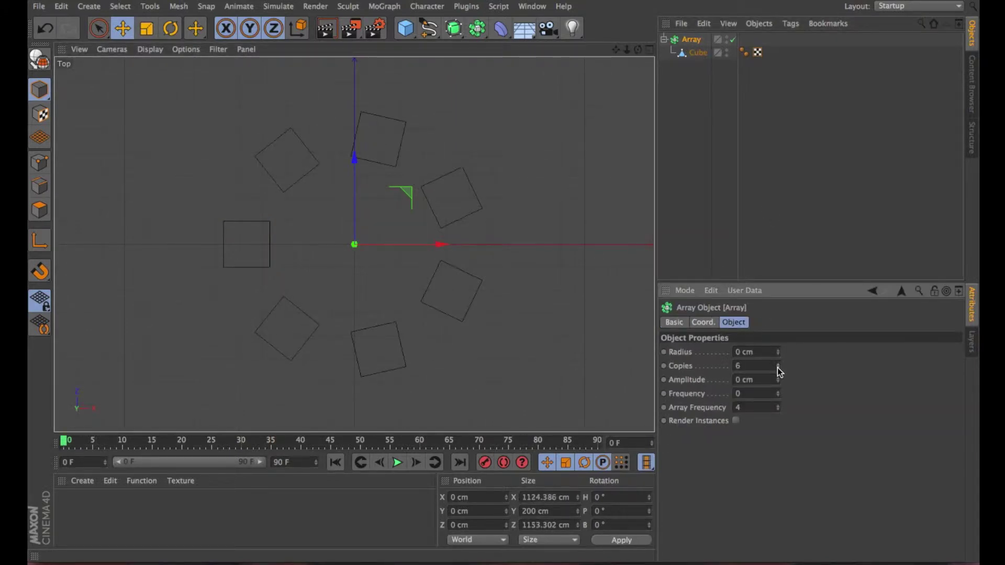
Return to the Perspective view and run the Optimize command on the Cube's mesh
{"action": "left_click", "coordinate": [649, 49]}
{"action": "left_click", "coordinate": [348, 48]}
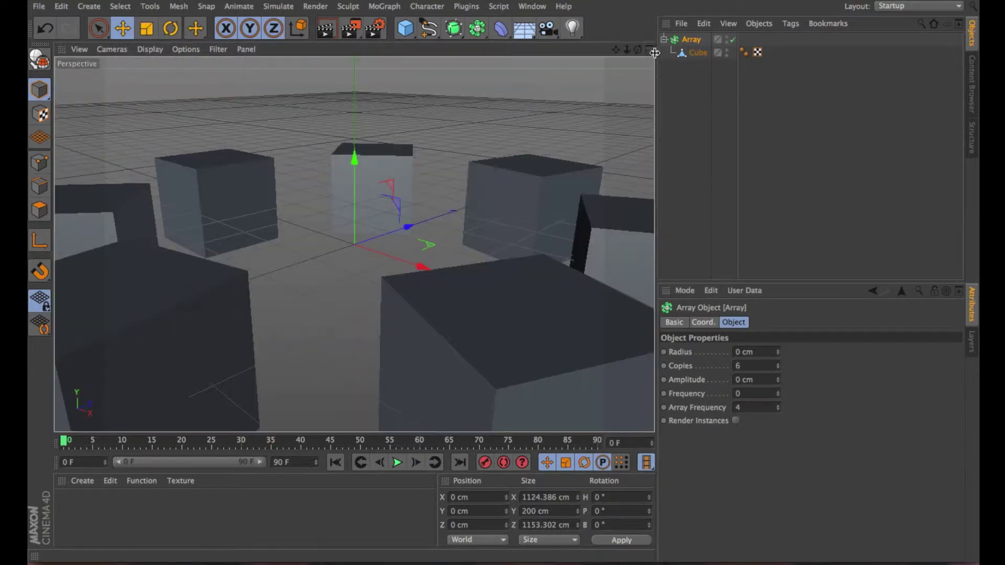
{"action": "left_click_drag", "start_coordinate": [627, 49], "coordinate": [649, 49]}
{"action": "left_click", "coordinate": [693, 55]}
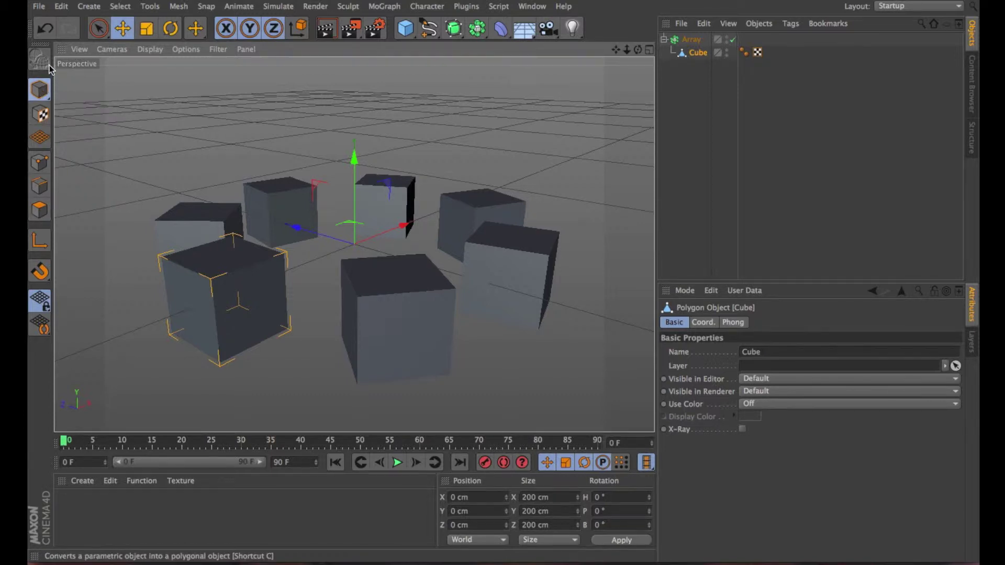
{"action": "left_click", "coordinate": [179, 6]}
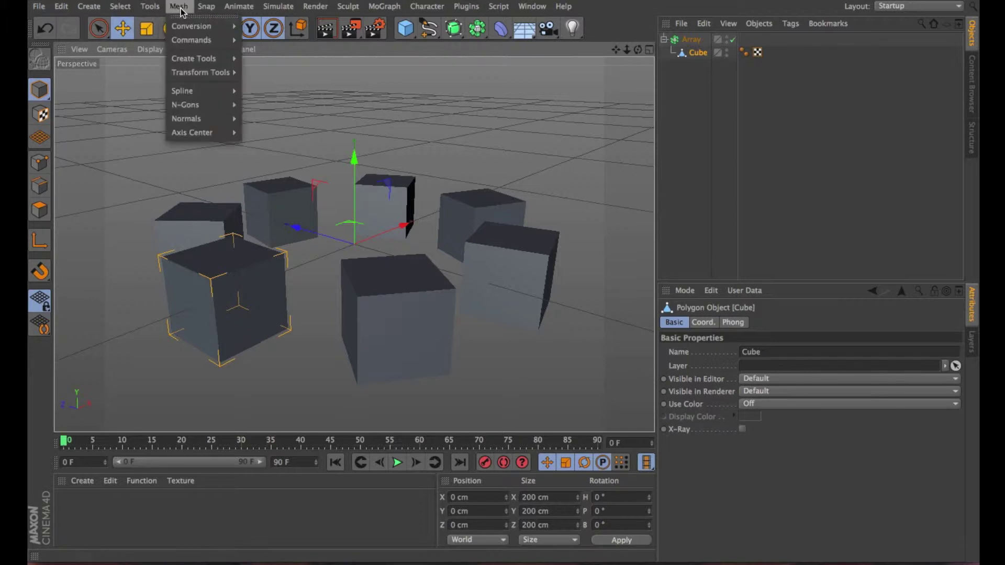
{"action": "mouse_move", "coordinate": [187, 64]}
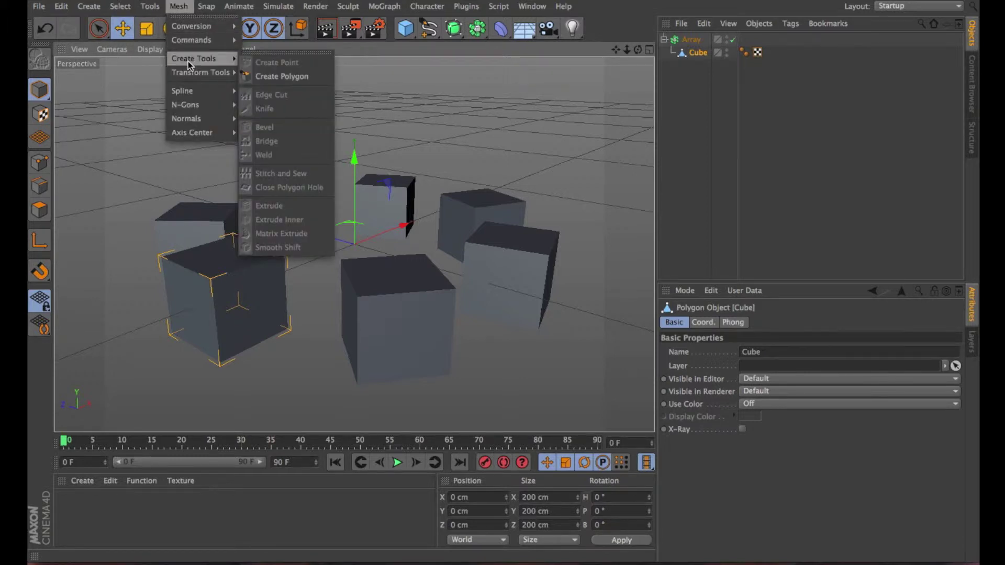
{"action": "mouse_move", "coordinate": [191, 42]}
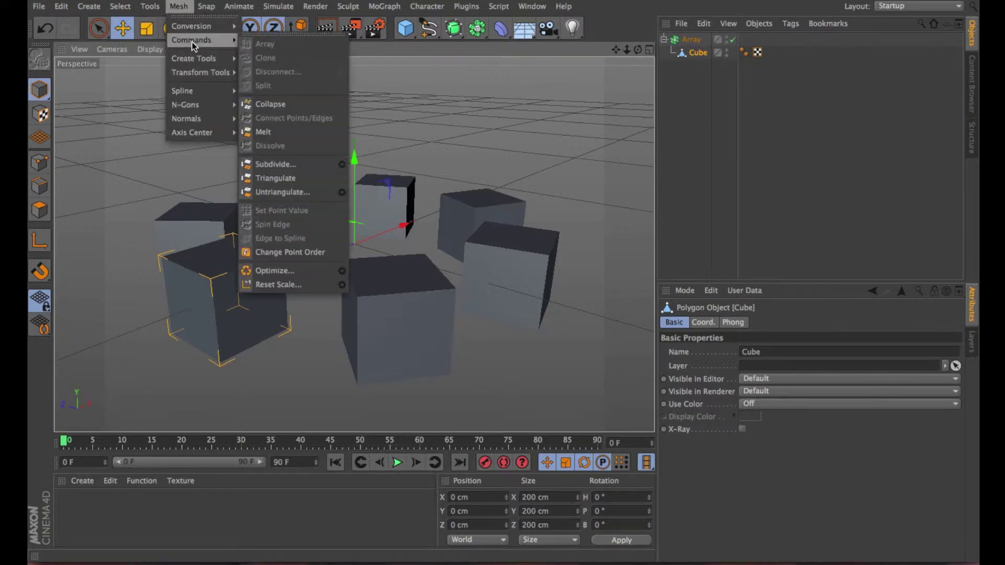
{"action": "left_click", "coordinate": [277, 271]}
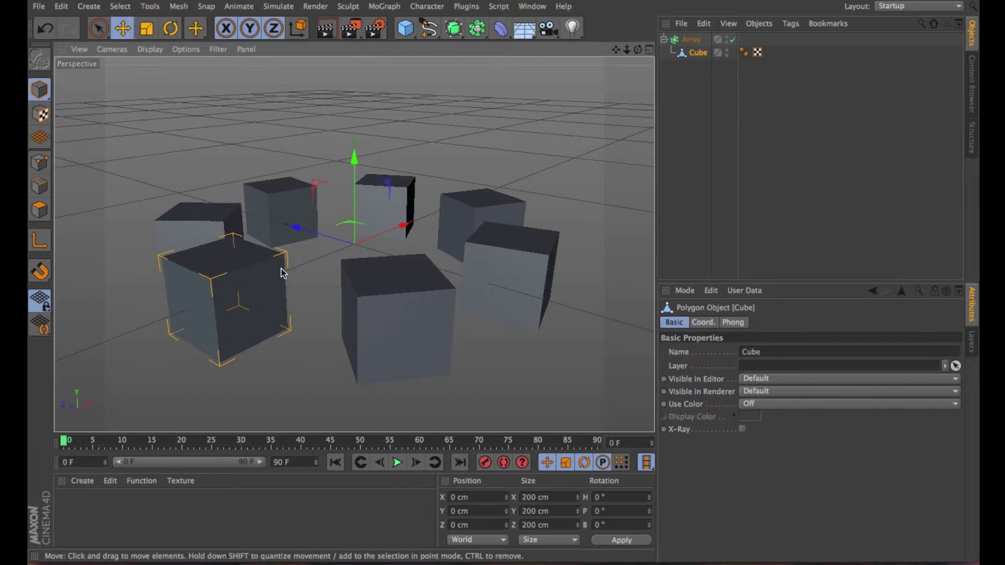
Select the original cube's top polygon and inset it with Extrude Inner by about 38 cm
{"action": "left_click", "coordinate": [39, 210]}
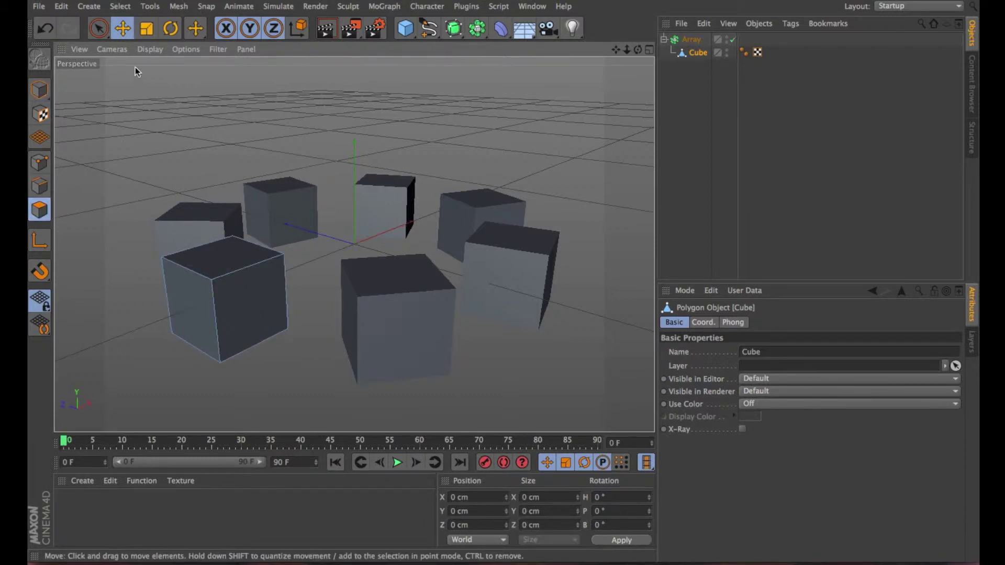
{"action": "left_click", "coordinate": [105, 29]}
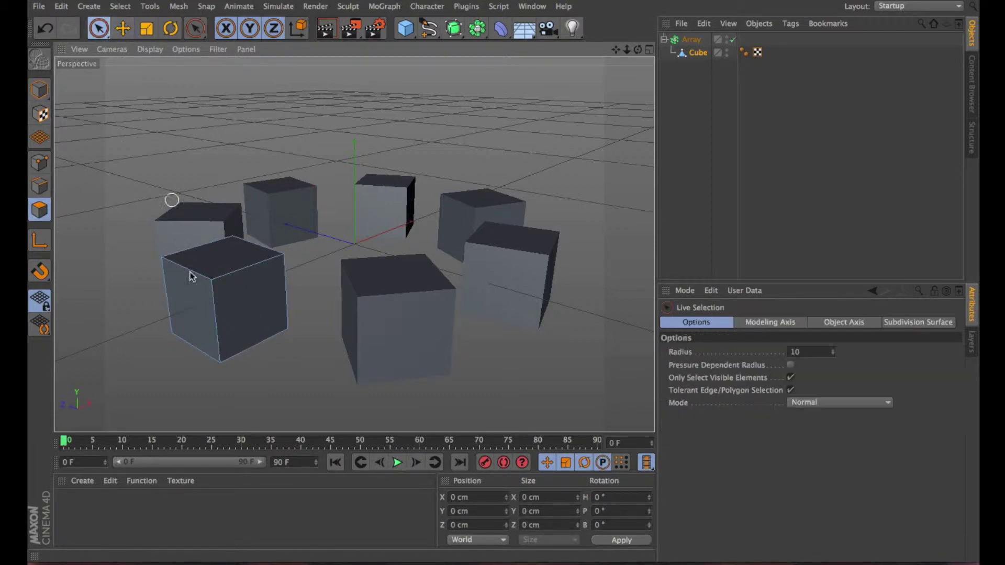
{"action": "left_click", "coordinate": [228, 258]}
{"action": "right_click", "coordinate": [141, 245]}
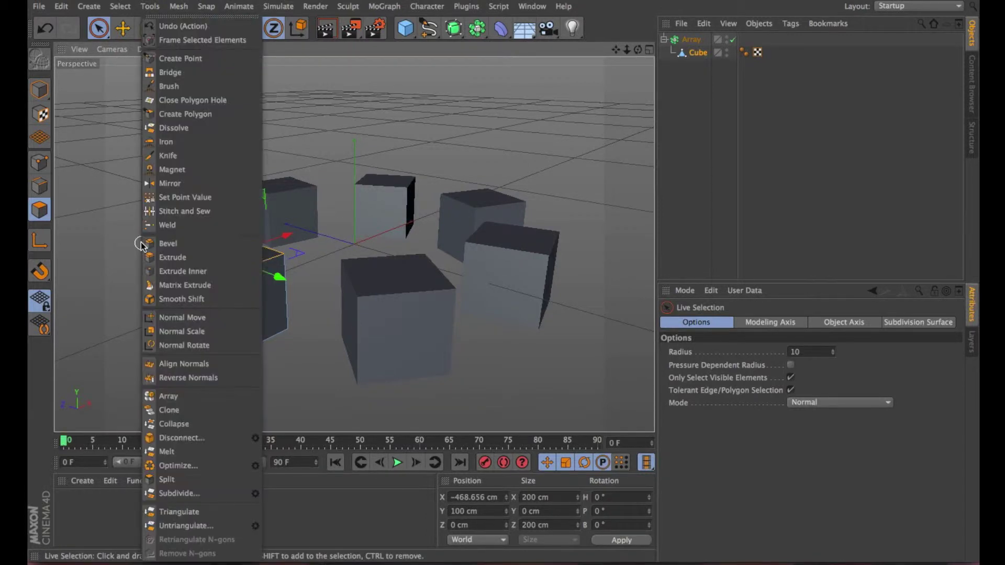
{"action": "left_click", "coordinate": [156, 270]}
{"action": "left_click_drag", "start_coordinate": [472, 289], "coordinate": [513, 291]}
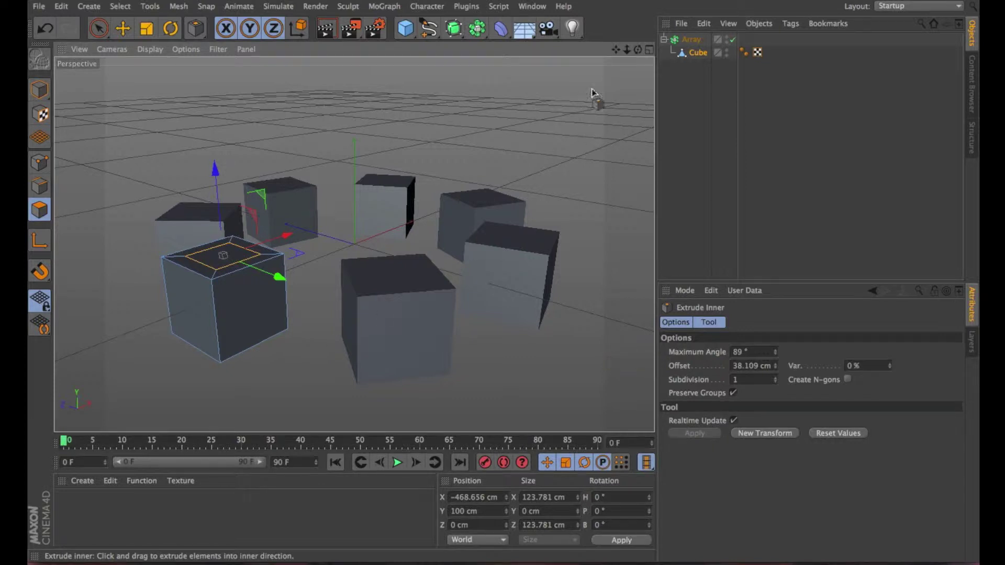
Keep the Cube selected with the Array enabled, and set the viewport display to Quick Shading (Lines)
{"action": "left_click", "coordinate": [691, 40]}
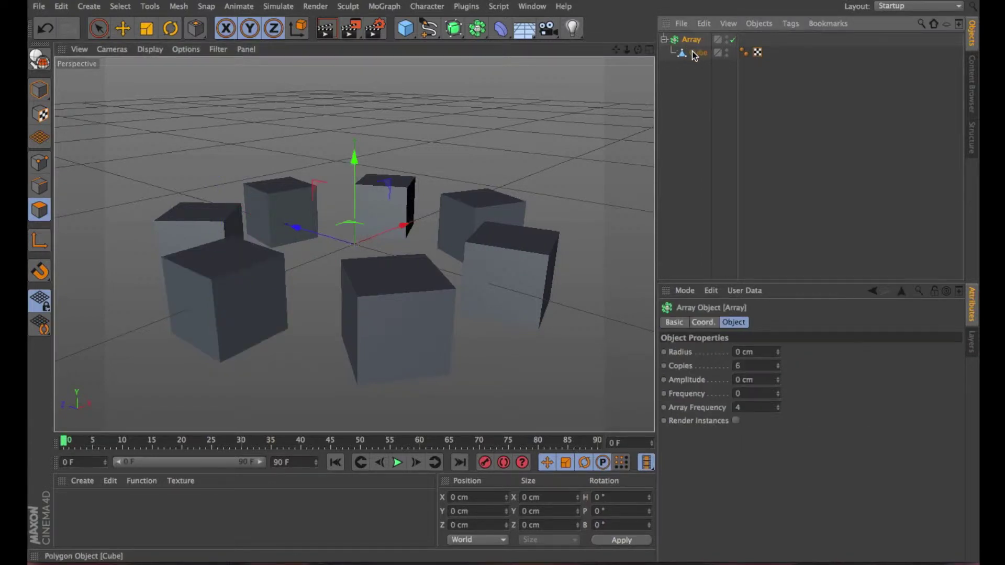
{"action": "left_click", "coordinate": [694, 54]}
{"action": "left_click_drag", "start_coordinate": [639, 50], "coordinate": [678, 73]}
{"action": "left_click", "coordinate": [733, 40]}
{"action": "left_click", "coordinate": [732, 40]}
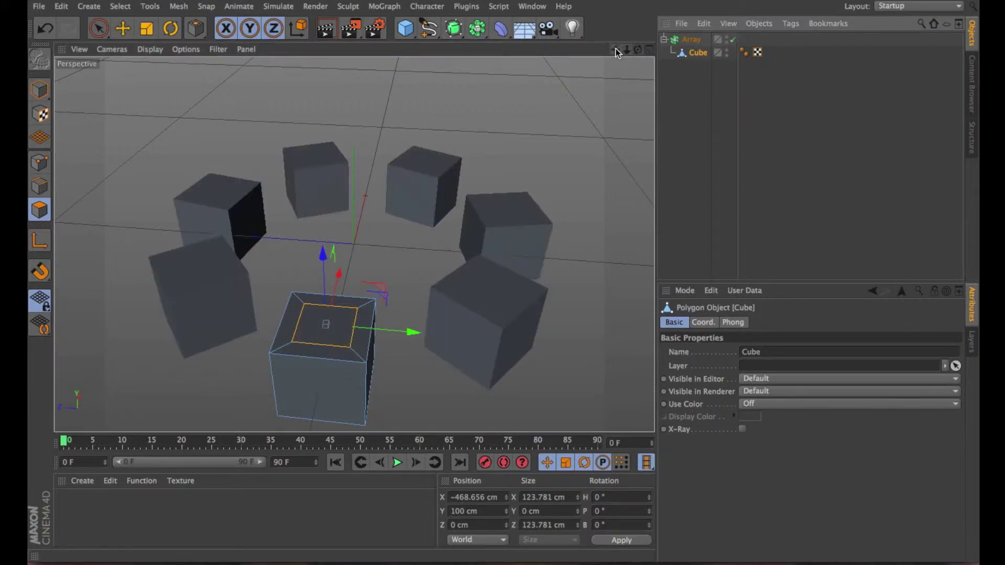
{"action": "left_click_drag", "start_coordinate": [616, 49], "coordinate": [622, 8]}
{"action": "left_click", "coordinate": [151, 49]}
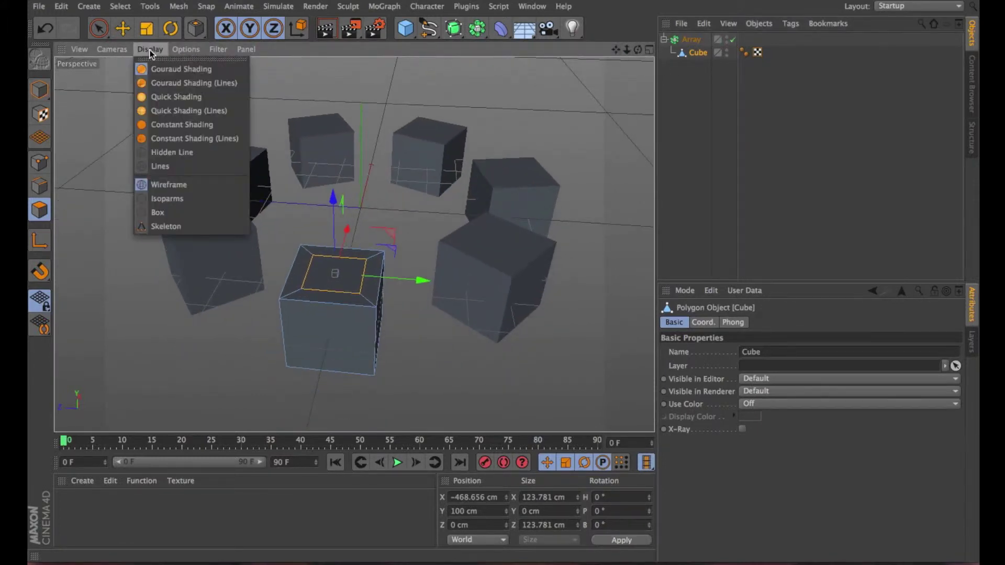
{"action": "left_click", "coordinate": [152, 107]}
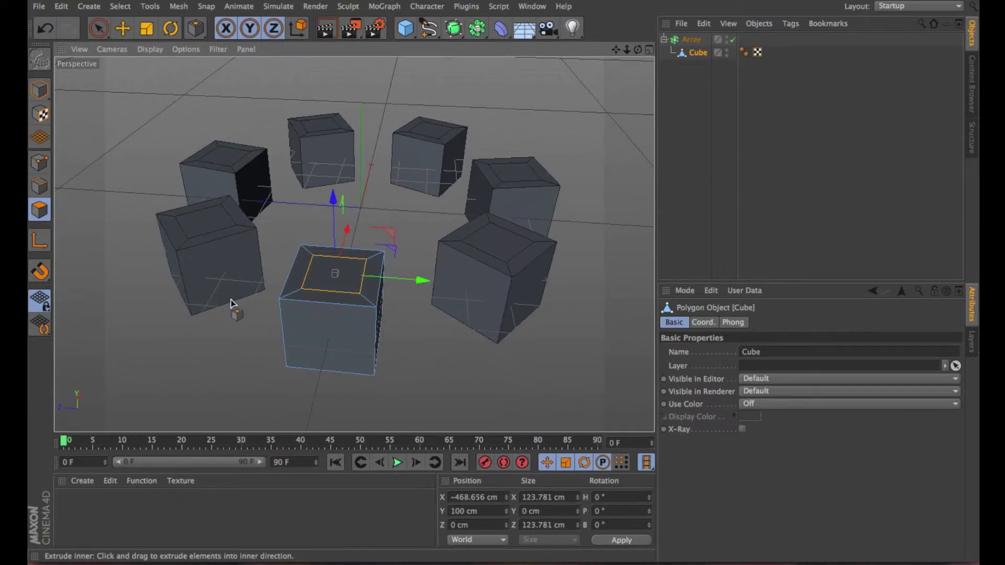
Extrude the inset top polygon of the cube upward by about 121 cm
{"action": "right_click", "coordinate": [236, 322]}
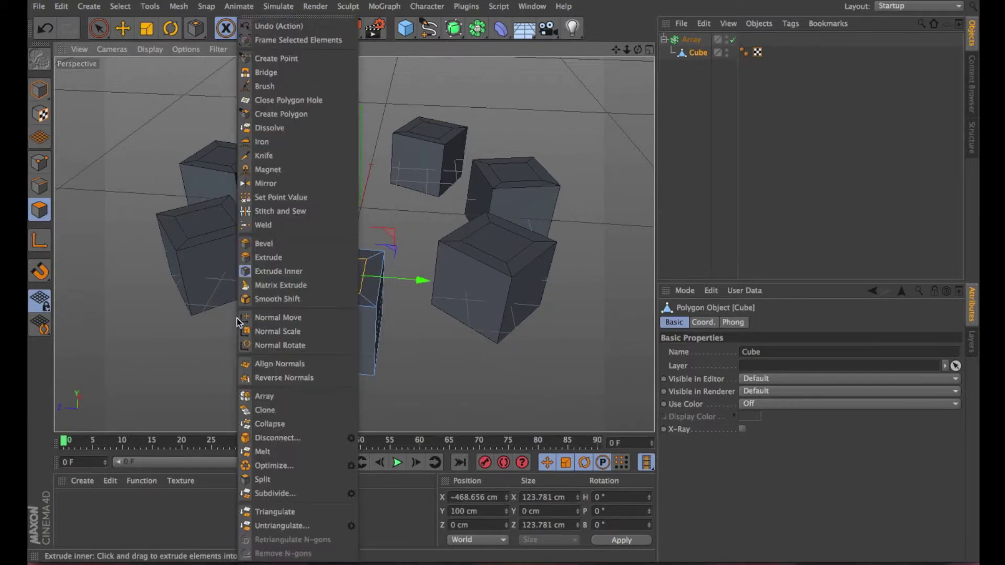
{"action": "left_click", "coordinate": [265, 257]}
{"action": "left_click_drag", "start_coordinate": [224, 354], "coordinate": [338, 354]}
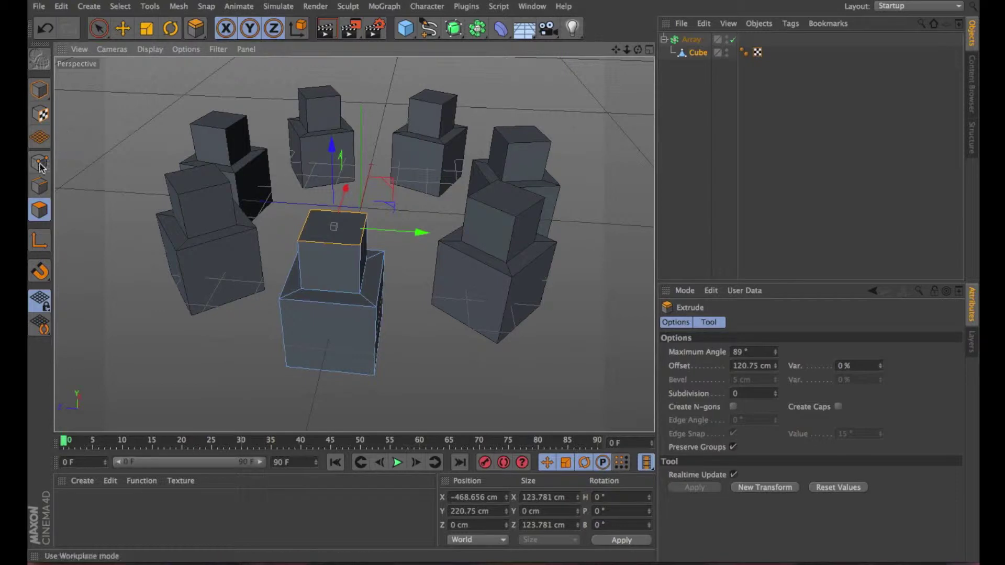
Select the outward-facing side polygon of the cube's upper block and inset it with Extrude Inner to about 69 by 72 cm
{"action": "left_click", "coordinate": [99, 28]}
{"action": "left_click", "coordinate": [340, 275]}
{"action": "right_click", "coordinate": [230, 330]}
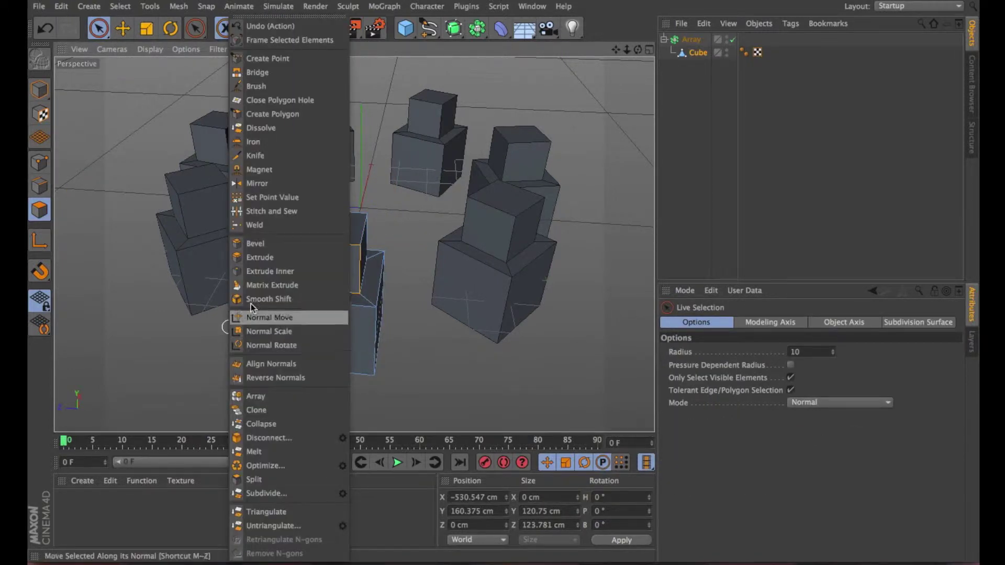
{"action": "left_click", "coordinate": [256, 271]}
{"action": "left_click_drag", "start_coordinate": [368, 366], "coordinate": [436, 367]}
Extrude the inset side polygon on the upper block of the original cube so every array copy follows
{"action": "right_click", "coordinate": [238, 342]}
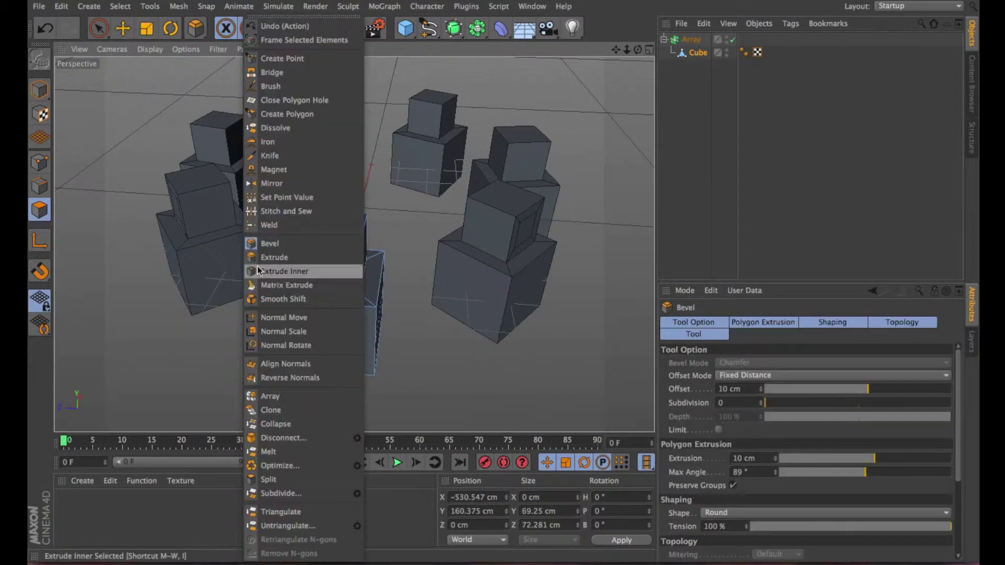
{"action": "left_click", "coordinate": [256, 254]}
{"action": "mouse_move", "coordinate": [632, 111]}
{"action": "left_mouse_down"}
{"action": "mouse_move", "coordinate": [642, 111]}
{"action": "mouse_move", "coordinate": [613, 111]}
{"action": "left_mouse_up"}
{"action": "left_click_drag", "start_coordinate": [637, 49], "coordinate": [689, 51]}
{"action": "left_click_drag", "start_coordinate": [615, 51], "coordinate": [868, 31]}
{"action": "left_click_drag", "start_coordinate": [637, 51], "coordinate": [424, 13]}
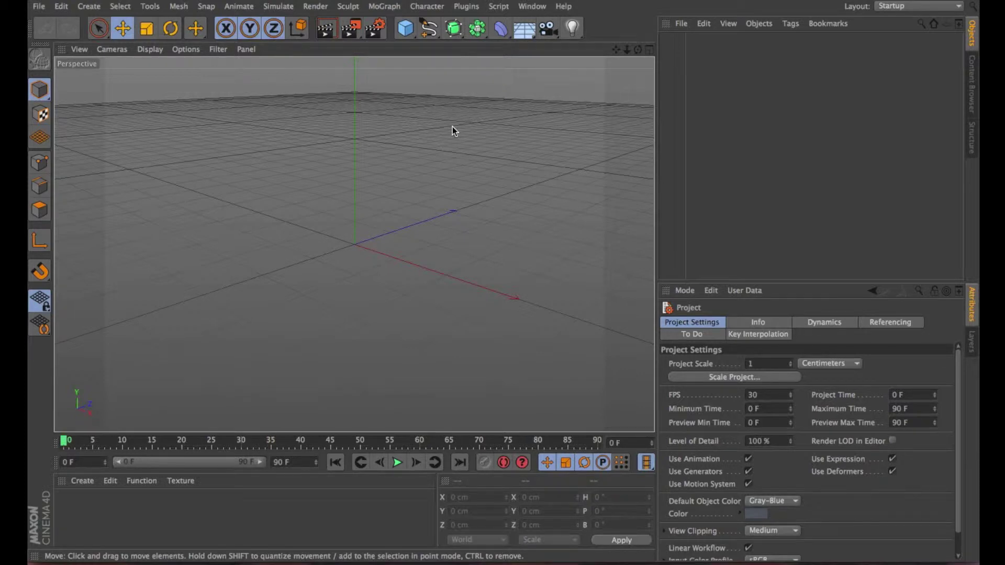
Add a Boole object to the empty scene
{"action": "left_click", "coordinate": [453, 35]}
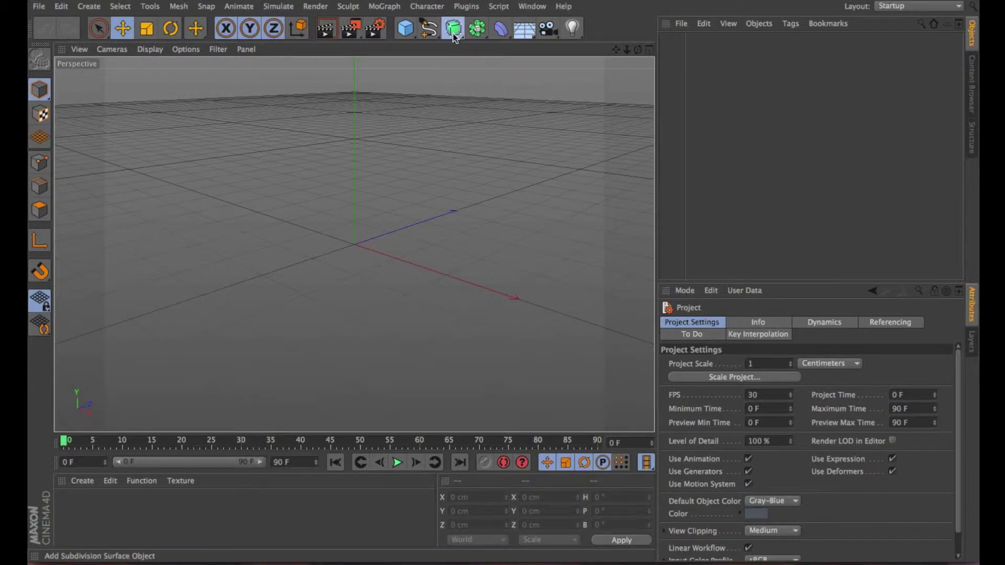
{"action": "left_click", "coordinate": [480, 32]}
{"action": "left_click", "coordinate": [717, 47]}
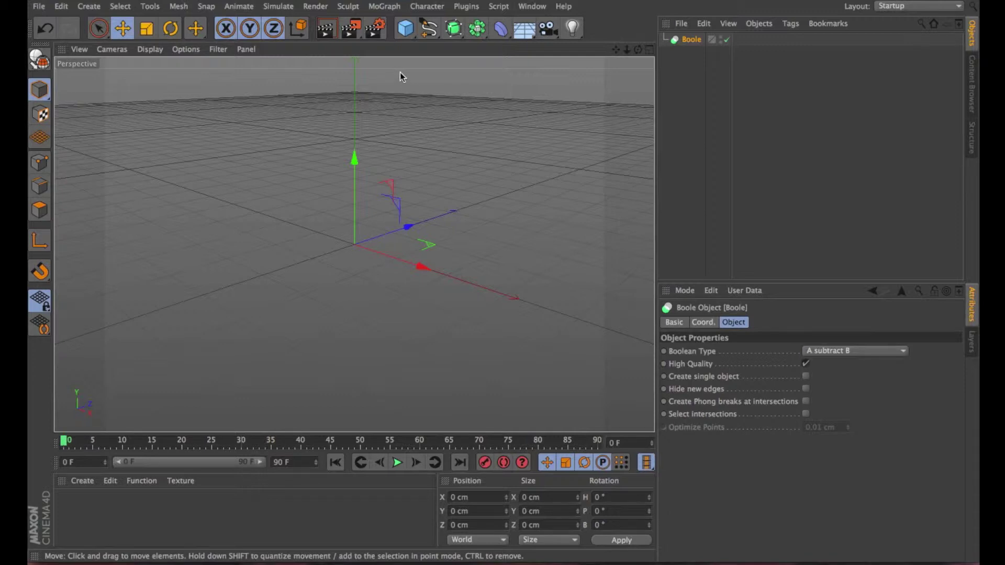
Add a Cube and a Cylinder primitive to the Boole scene
{"action": "left_click", "coordinate": [407, 31]}
{"action": "left_click", "coordinate": [408, 33]}
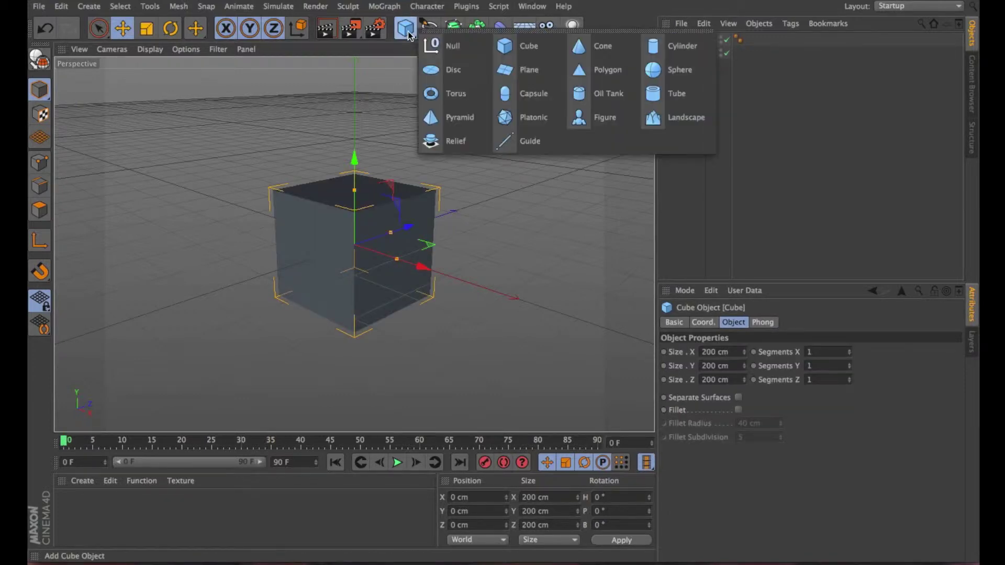
{"action": "left_click", "coordinate": [658, 49]}
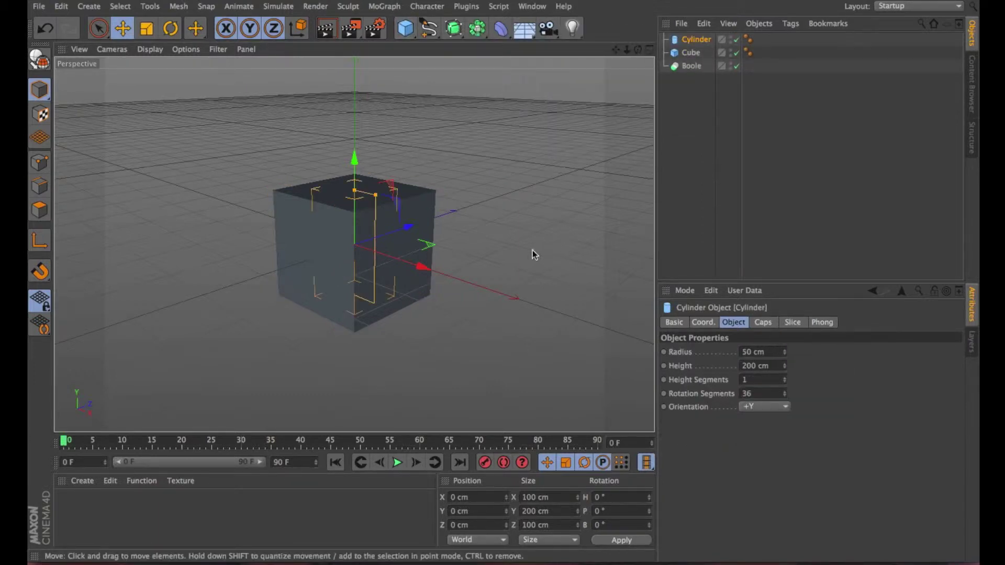
Move the cylinder along X to about 84 cm and lengthen it to about 358 cm so it passes through the cube
{"action": "left_click_drag", "start_coordinate": [429, 277], "coordinate": [469, 291]}
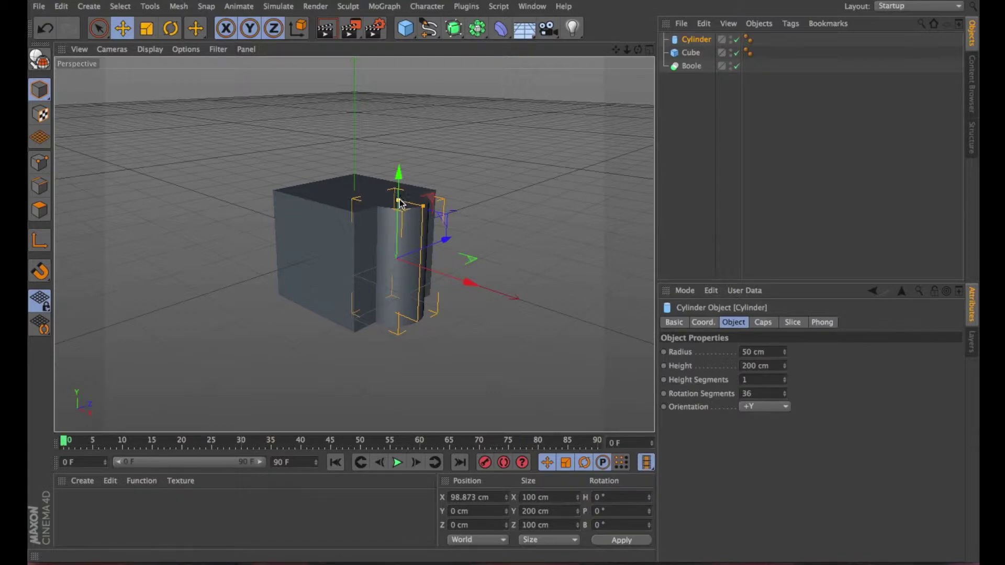
{"action": "left_click_drag", "start_coordinate": [400, 197], "coordinate": [397, 147]}
{"action": "left_click_drag", "start_coordinate": [471, 284], "coordinate": [465, 282]}
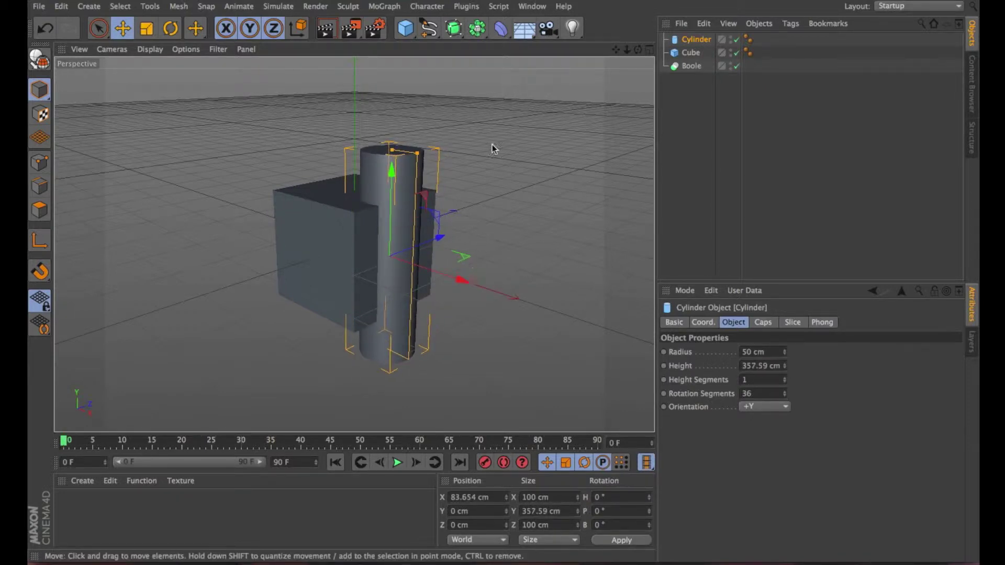
Nest the Cube and, below it, the Cylinder under the Boole, and set the viewport display to Quick Shading (Lines)
{"action": "left_click_drag", "start_coordinate": [691, 53], "coordinate": [686, 76]}
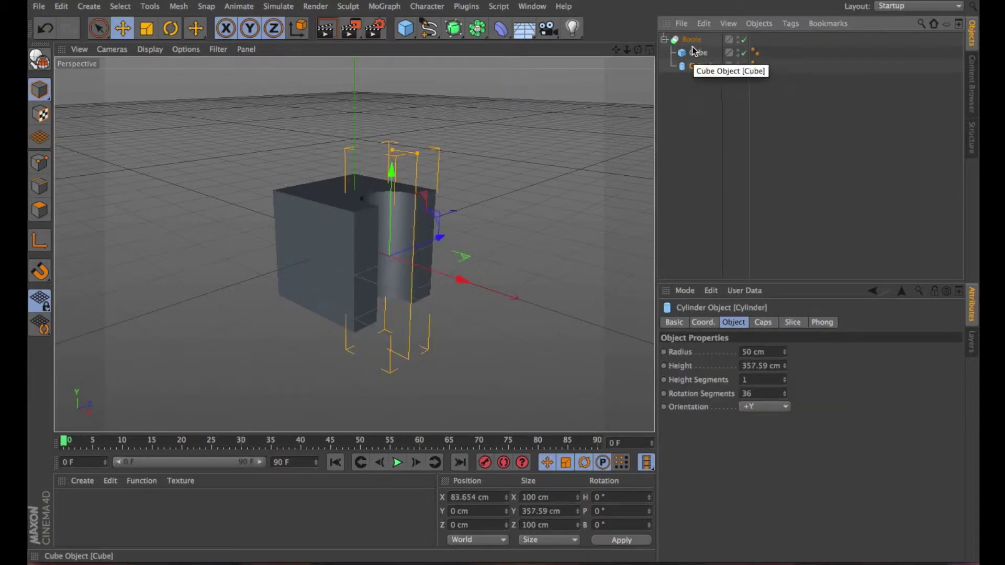
{"action": "left_click", "coordinate": [150, 49]}
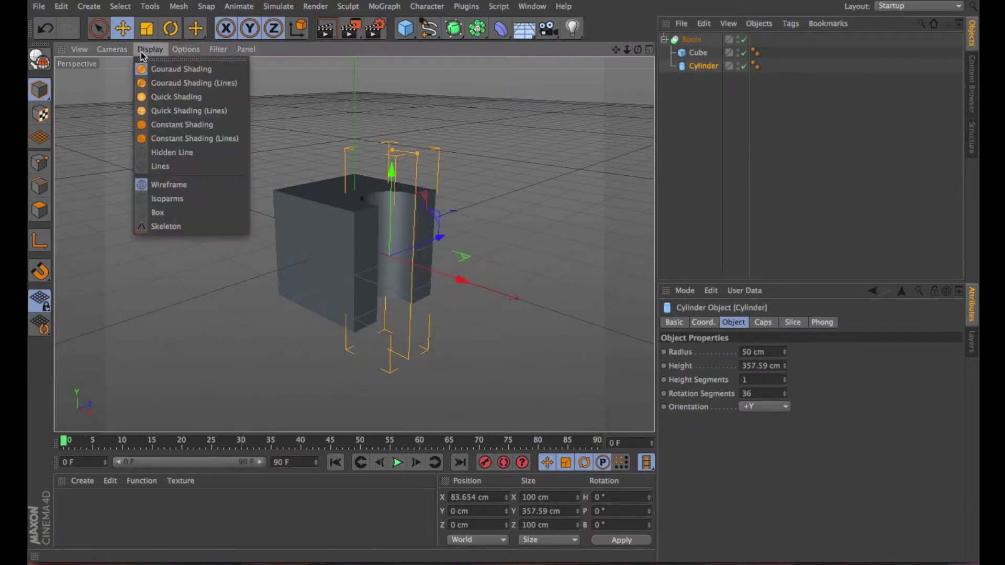
{"action": "left_click", "coordinate": [150, 110]}
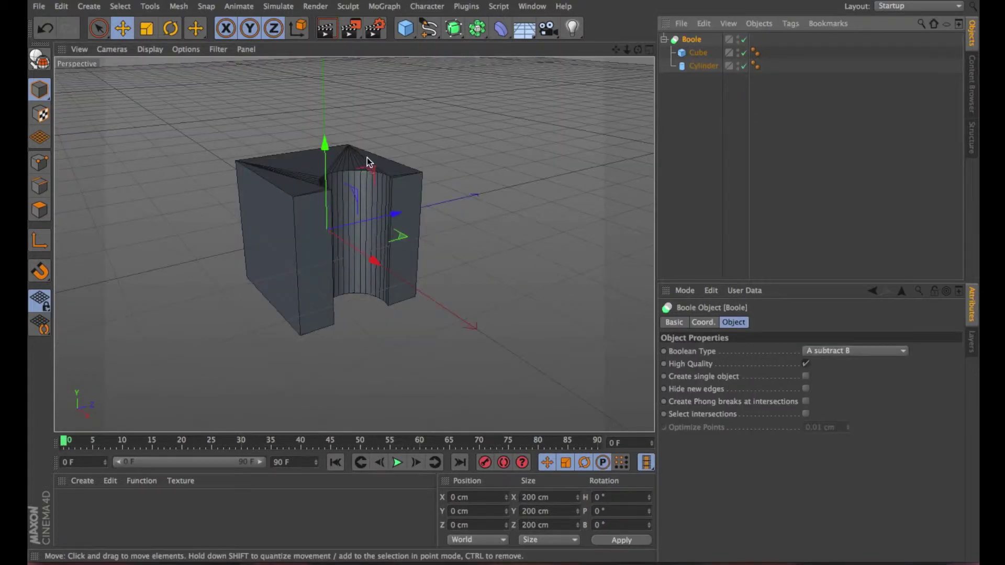
{"action": "left_click_drag", "start_coordinate": [637, 49], "coordinate": [628, 49]}
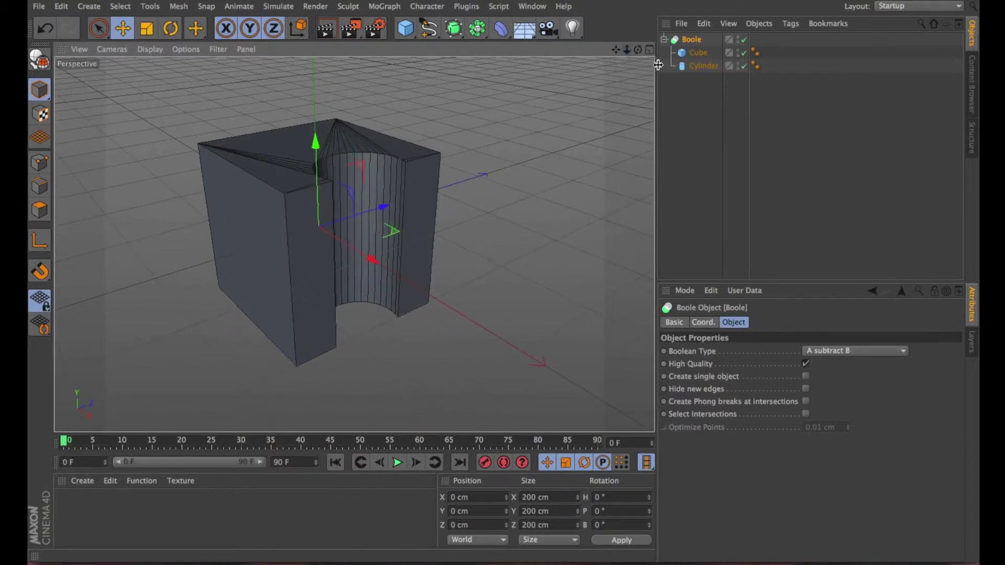
Enable Create single object and Hide new edges on the Boole, and toggle the Boole off and back on to compare
{"action": "left_click", "coordinate": [805, 377]}
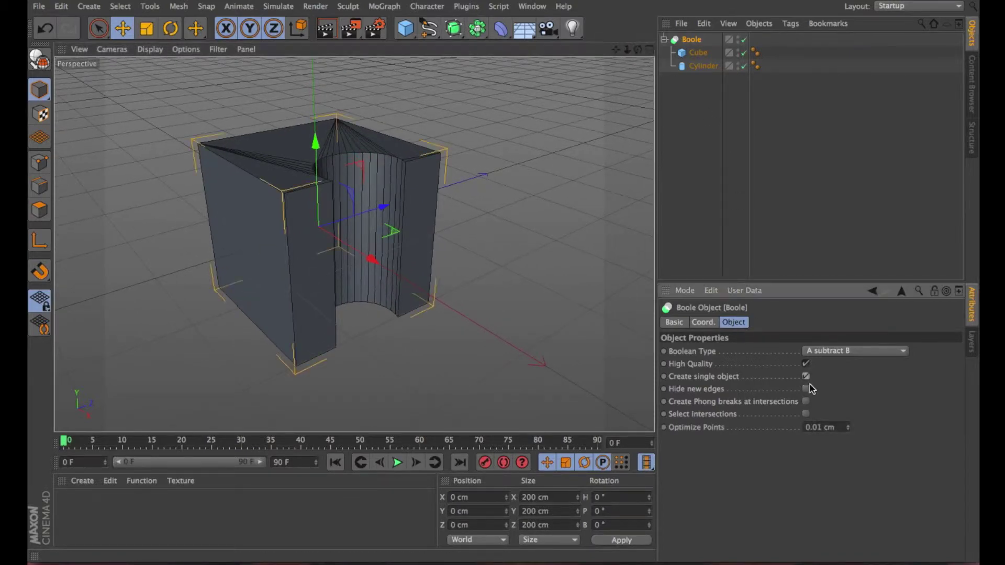
{"action": "left_click", "coordinate": [805, 388]}
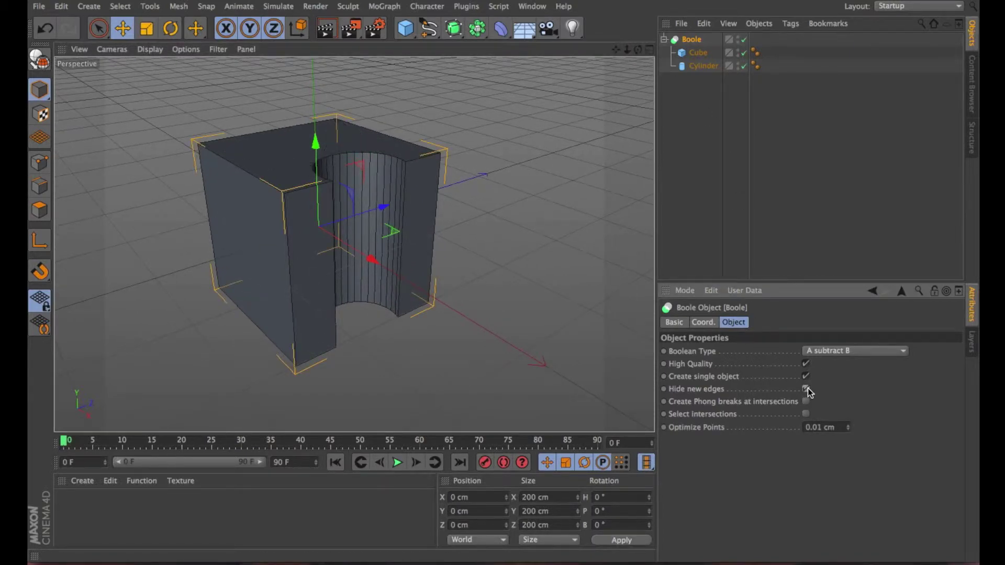
{"action": "left_click_drag", "start_coordinate": [637, 49], "coordinate": [612, 69]}
{"action": "left_click", "coordinate": [743, 39]}
{"action": "left_click", "coordinate": [743, 39]}
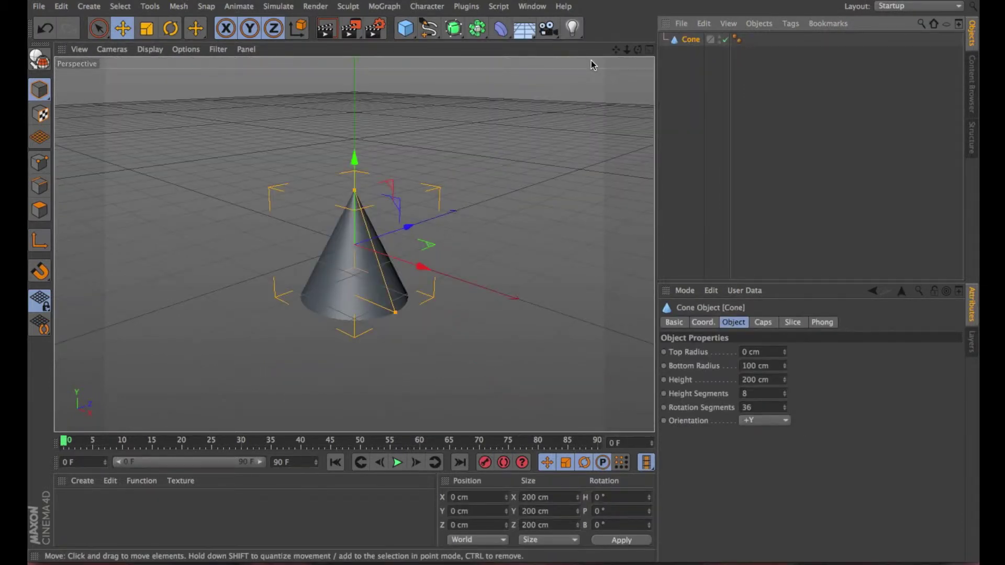
Move the cone along X to about -423 cm in the maximized Top view and enable axis editing
{"action": "left_click", "coordinate": [649, 49]}
{"action": "left_click", "coordinate": [649, 50]}
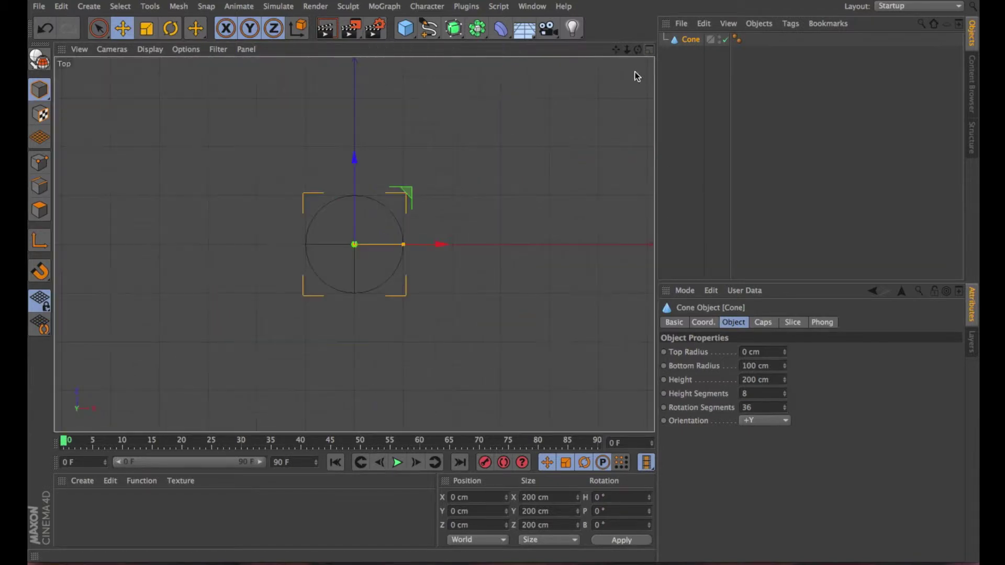
{"action": "left_click_drag", "start_coordinate": [442, 245], "coordinate": [234, 244]}
{"action": "left_click", "coordinate": [39, 240]}
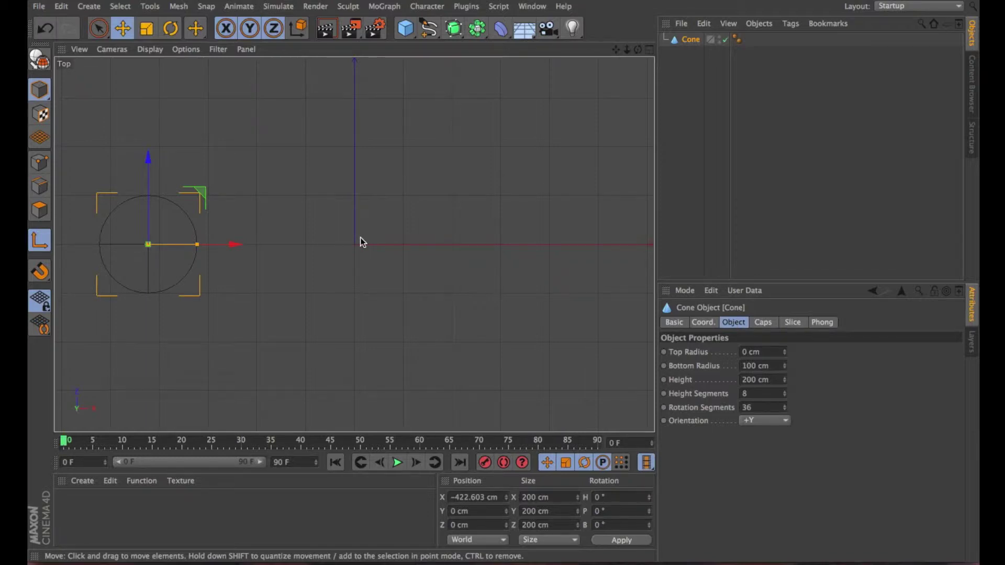
Try to move only the parametric cone's axis to X 0 cm, and undo the change
{"action": "left_click", "coordinate": [467, 497]}
{"action": "type", "text": "0"}
{"action": "key", "text": "Return"}
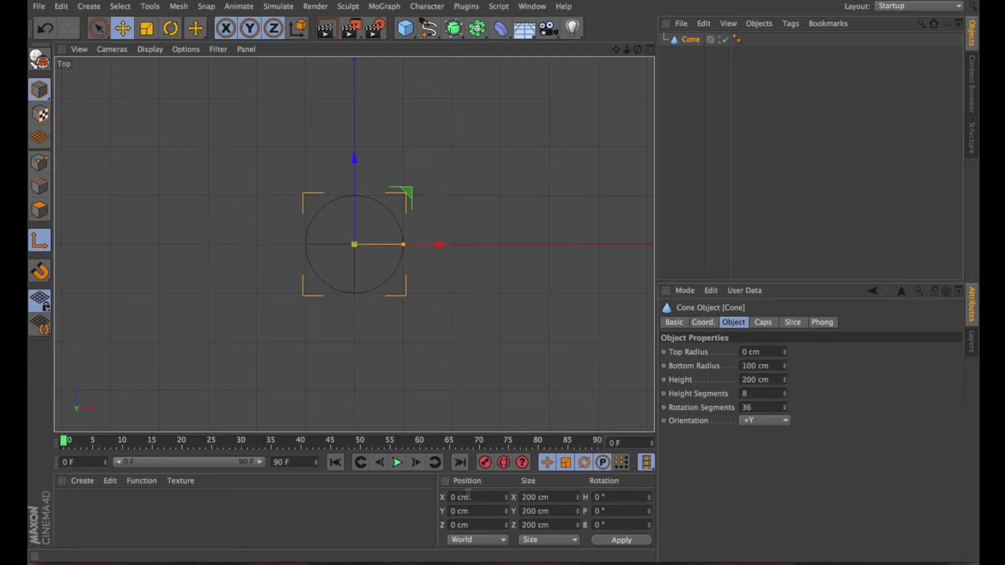
{"action": "key", "text": "super+z"}
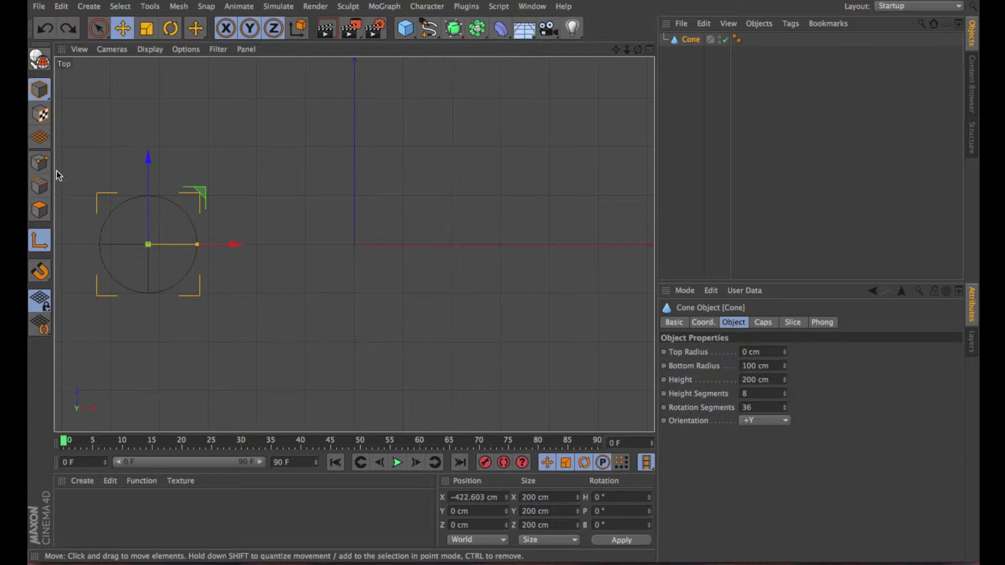
Make the cone editable, set its axis to X 0 cm without moving the geometry, and turn axis editing off
{"action": "left_click", "coordinate": [45, 62]}
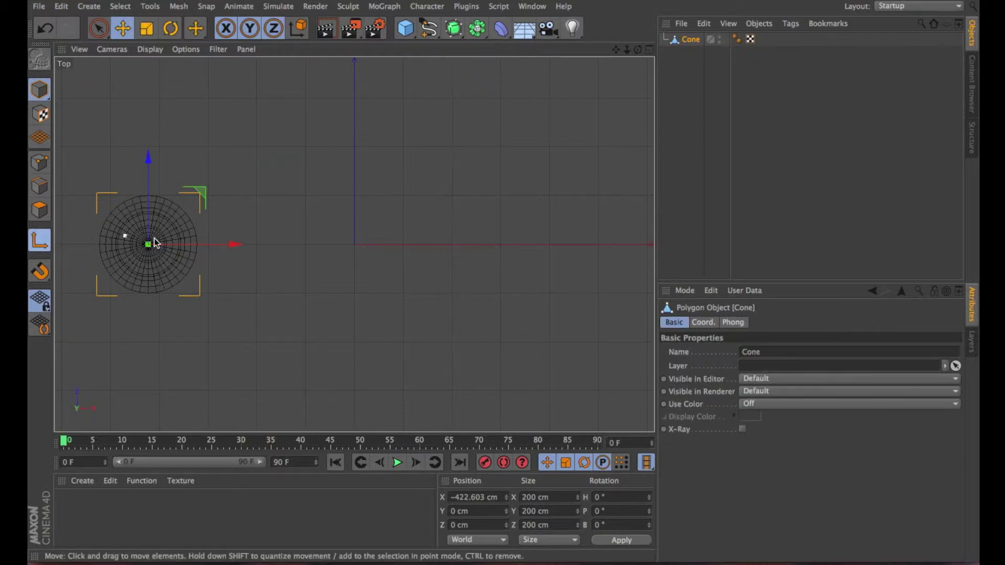
{"action": "double_click", "coordinate": [473, 497]}
{"action": "type", "text": "0"}
{"action": "key", "text": "Return"}
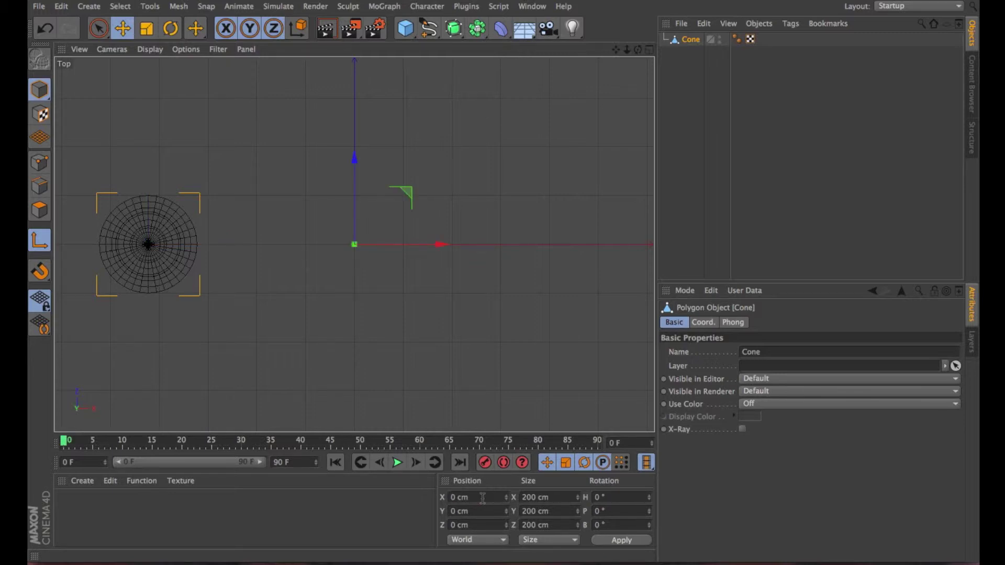
{"action": "left_click", "coordinate": [40, 241]}
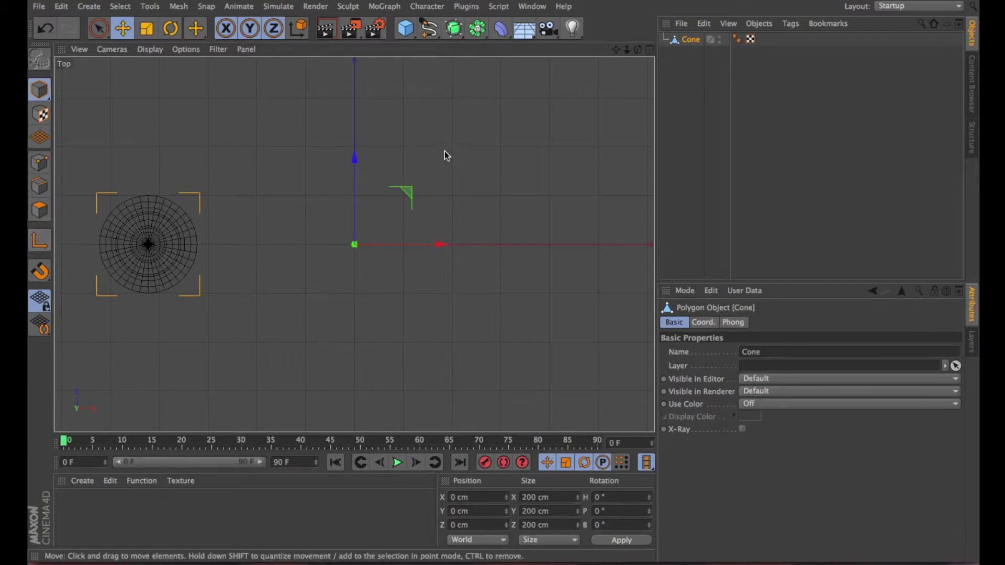
Add a Symmetry object and nest the Cone under it to mirror the cone across the ZY plane
{"action": "left_click", "coordinate": [475, 36]}
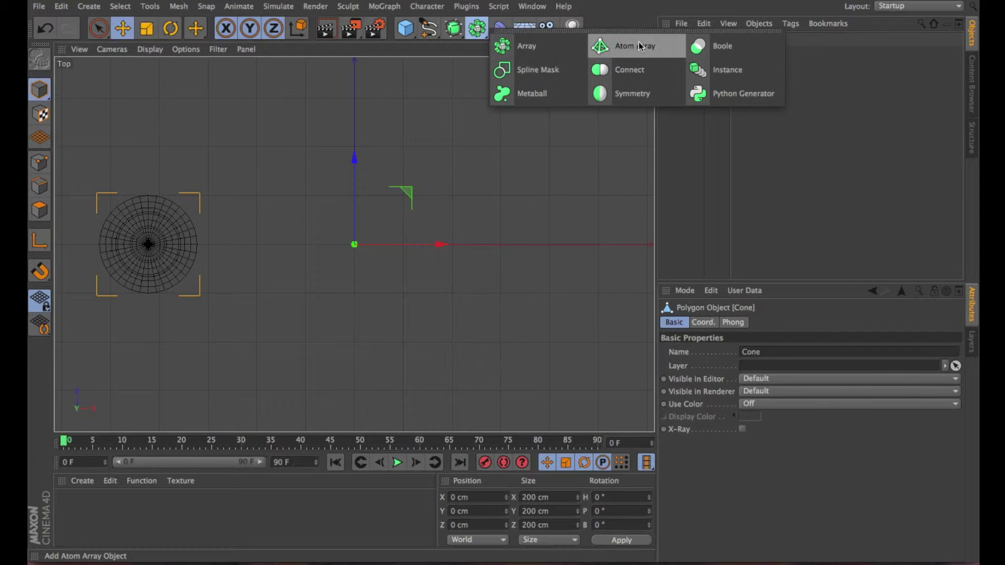
{"action": "left_click", "coordinate": [643, 93]}
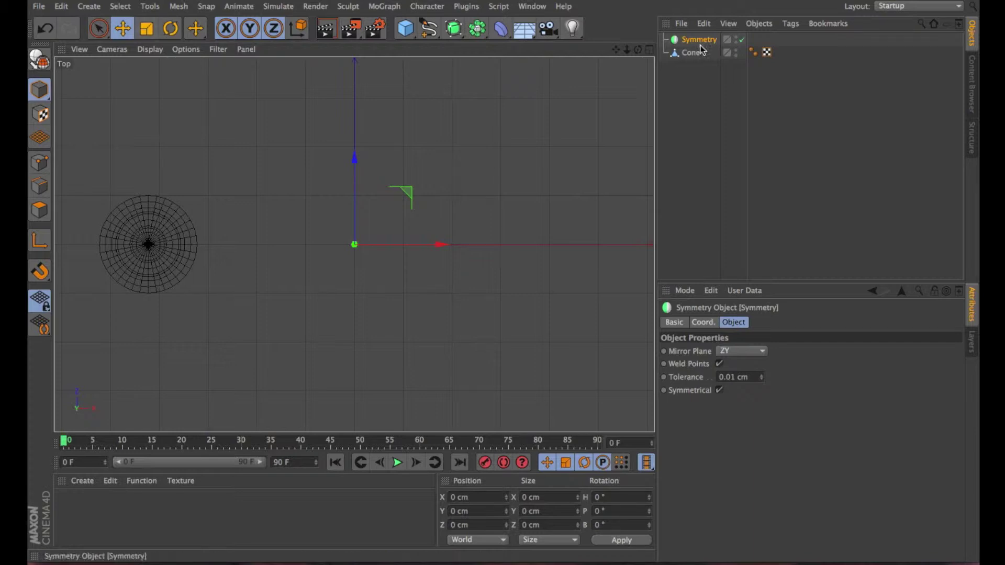
{"action": "left_click_drag", "start_coordinate": [687, 51], "coordinate": [693, 36]}
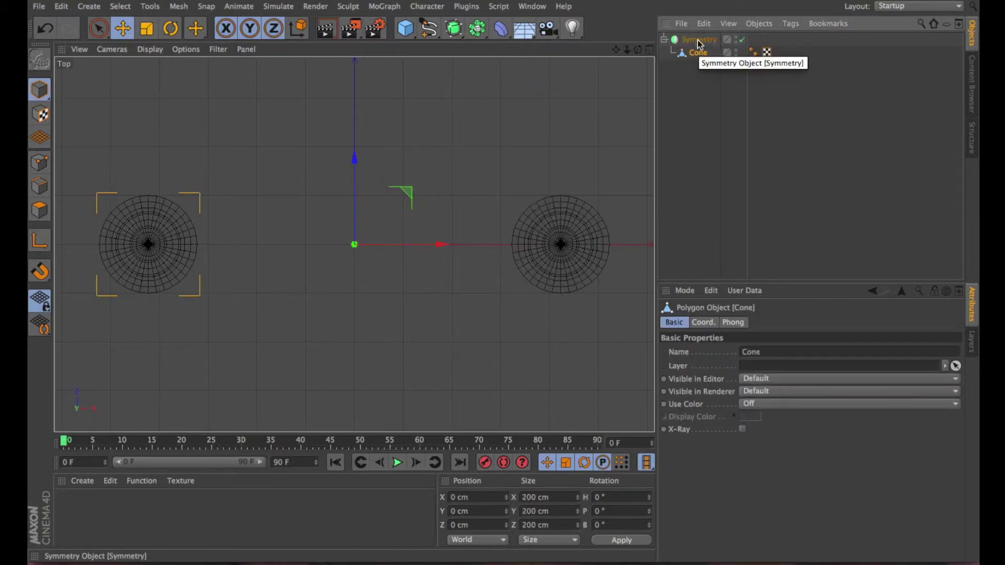
Inspect the mirrored cones in the maximized Perspective view, toggling the Symmetry object off and back on
{"action": "left_click", "coordinate": [649, 49]}
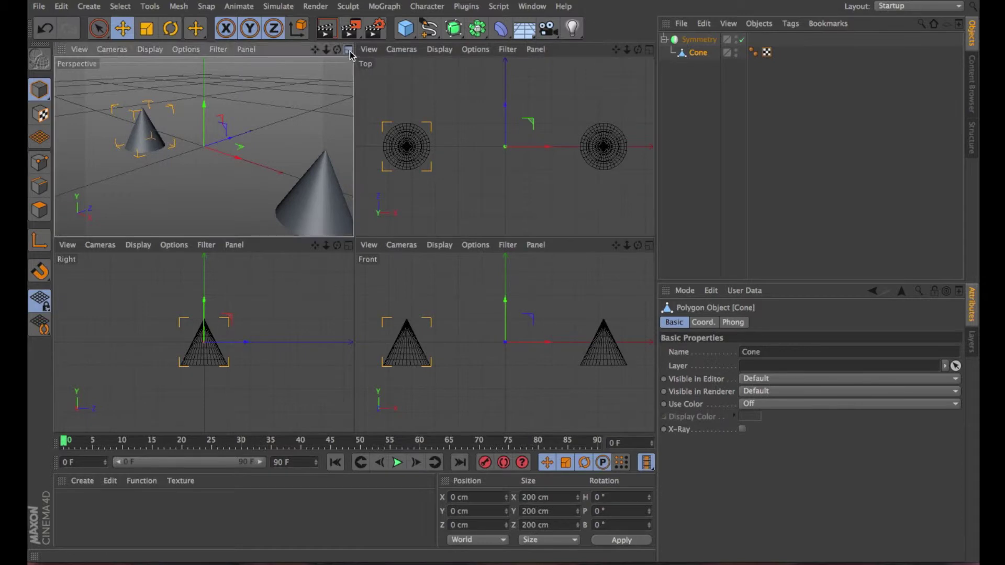
{"action": "left_click", "coordinate": [348, 49]}
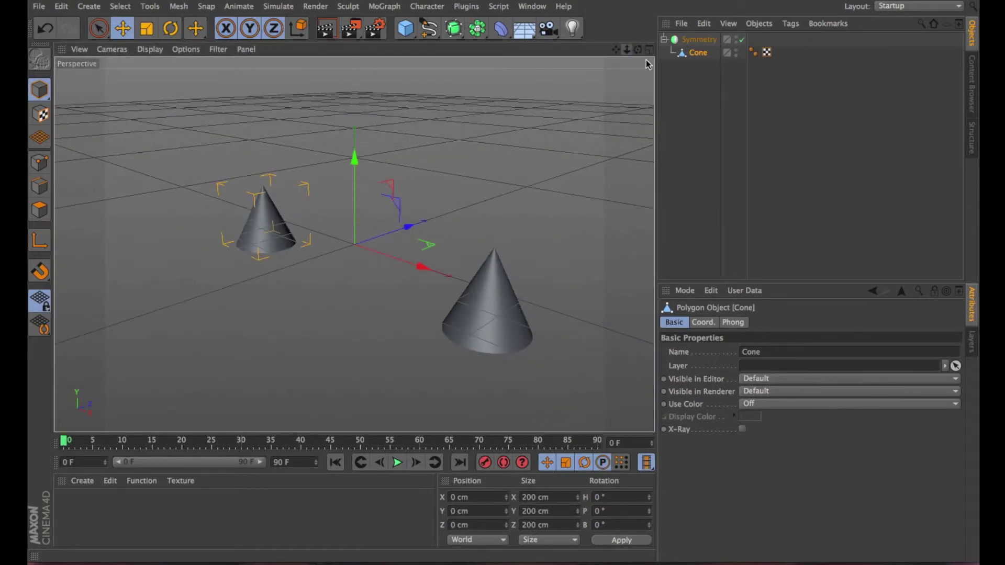
{"action": "left_click", "coordinate": [742, 40]}
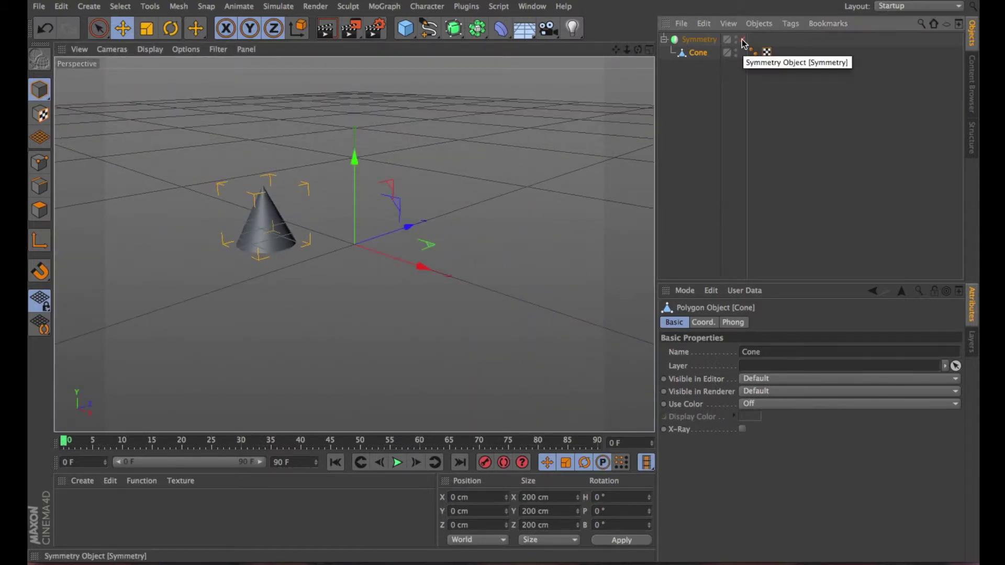
{"action": "left_click", "coordinate": [742, 40]}
{"action": "mouse_move", "coordinate": [638, 50]}
{"action": "left_mouse_down"}
{"action": "mouse_move", "coordinate": [699, 60]}
{"action": "mouse_move", "coordinate": [638, 50]}
{"action": "left_mouse_up"}
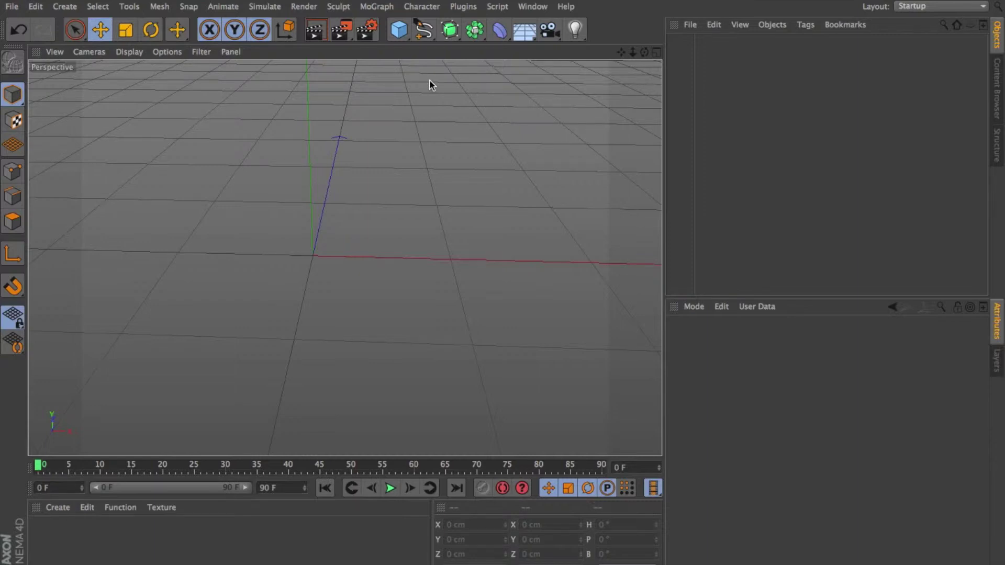
Add a Cube primitive and set its X and Z sizes to 50 cm
{"action": "left_click", "coordinate": [398, 30]}
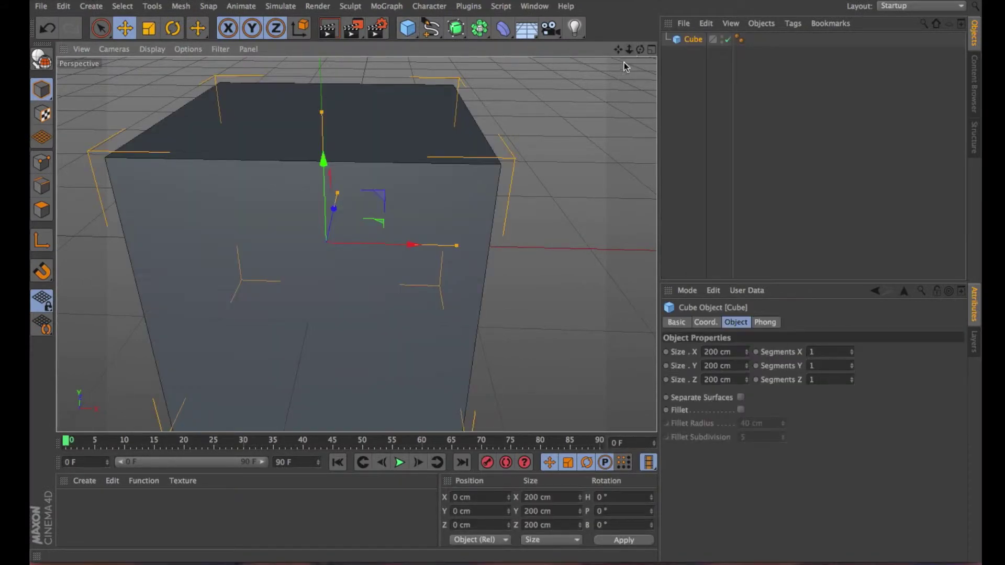
{"action": "left_click_drag", "start_coordinate": [629, 50], "coordinate": [584, 50]}
{"action": "left_click_drag", "start_coordinate": [618, 50], "coordinate": [595, 18]}
{"action": "double_click", "coordinate": [738, 352]}
{"action": "type", "text": "50"}
{"action": "left_click", "coordinate": [732, 376]}
{"action": "type", "text": "5"}
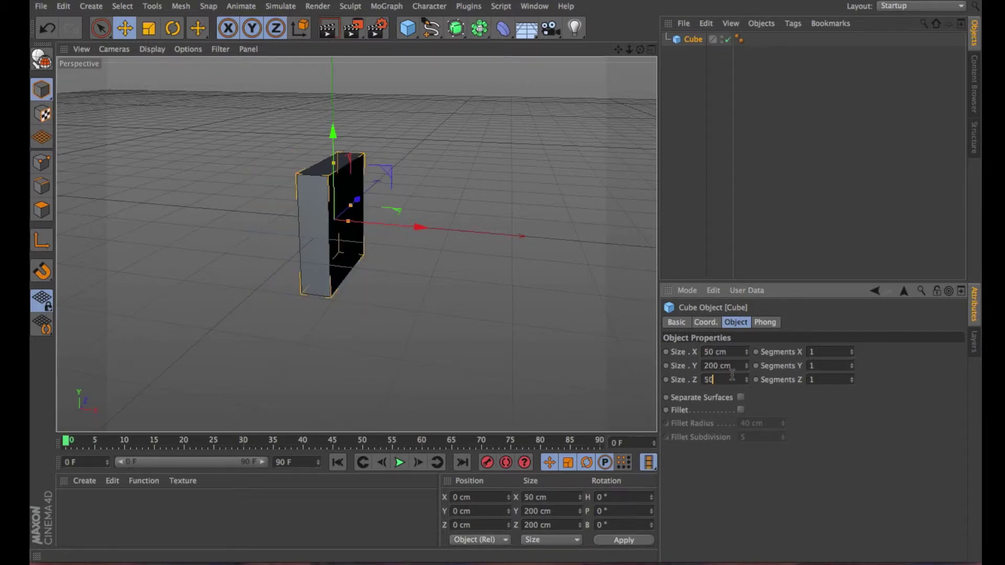
{"action": "type", "text": "0"}
{"action": "key", "text": "Return"}
{"action": "mouse_move", "coordinate": [629, 50]}
{"action": "left_mouse_down"}
{"action": "mouse_move", "coordinate": [659, 50]}
{"action": "mouse_move", "coordinate": [631, 102]}
{"action": "mouse_move", "coordinate": [641, 50]}
{"action": "left_mouse_up"}
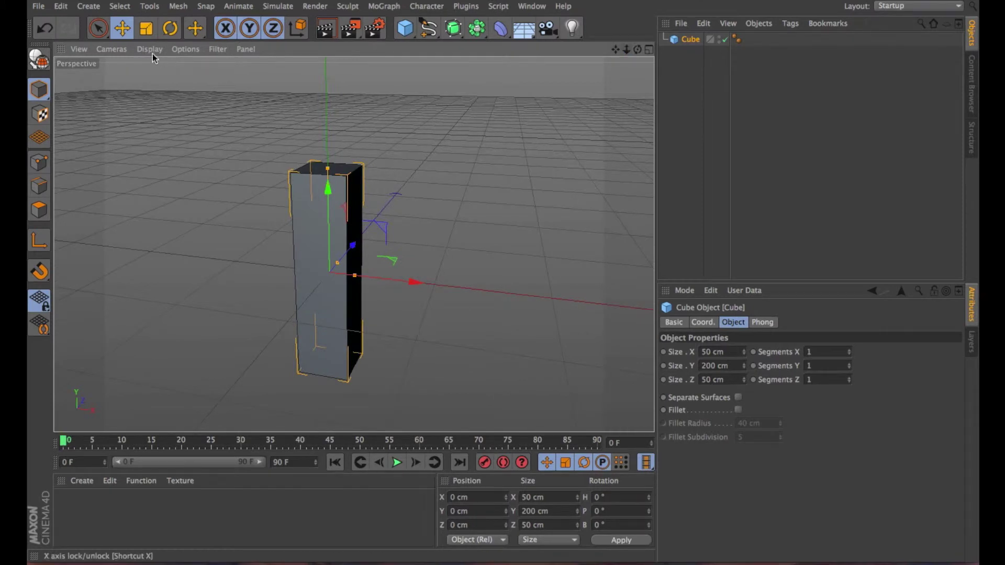
Keep the display on Quick Shading (Lines) and set the cube's X, Y and Z segments to 10 each
{"action": "left_click", "coordinate": [150, 50]}
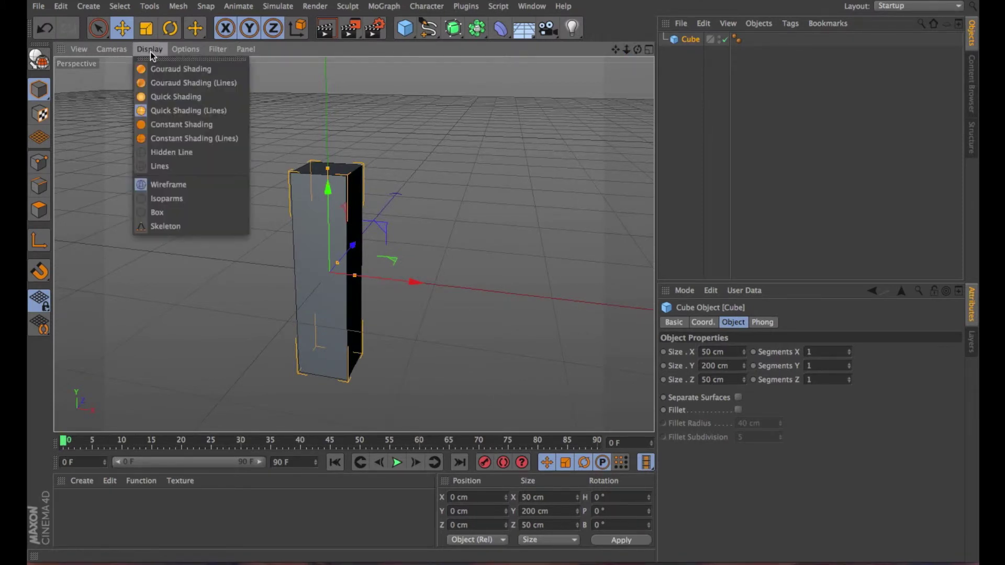
{"action": "left_click", "coordinate": [177, 110]}
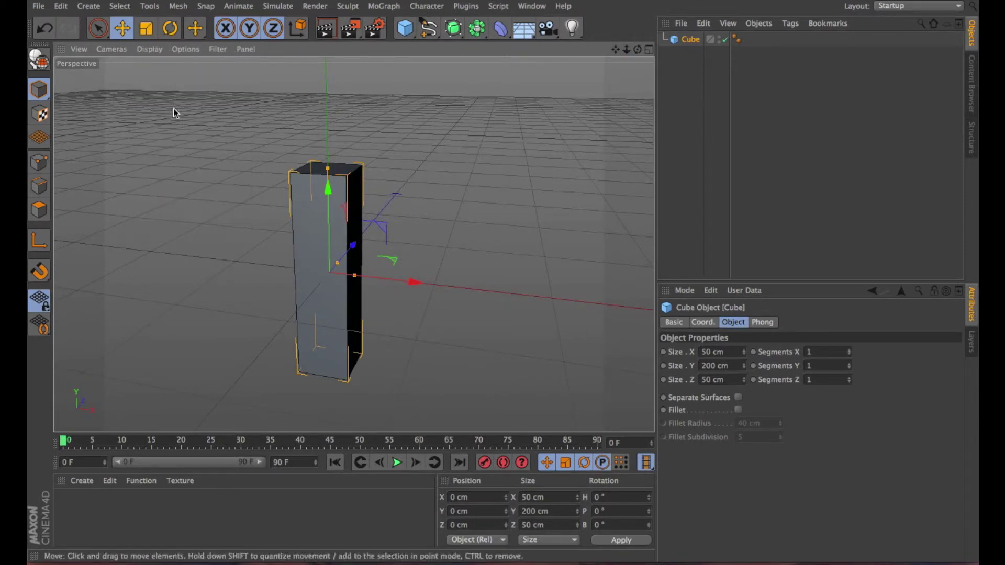
{"action": "left_click", "coordinate": [824, 349]}
{"action": "type", "text": "0"}
{"action": "left_click", "coordinate": [825, 363]}
{"action": "type", "text": "0"}
{"action": "left_click", "coordinate": [818, 379]}
{"action": "type", "text": "0"}
{"action": "key", "text": "Return"}
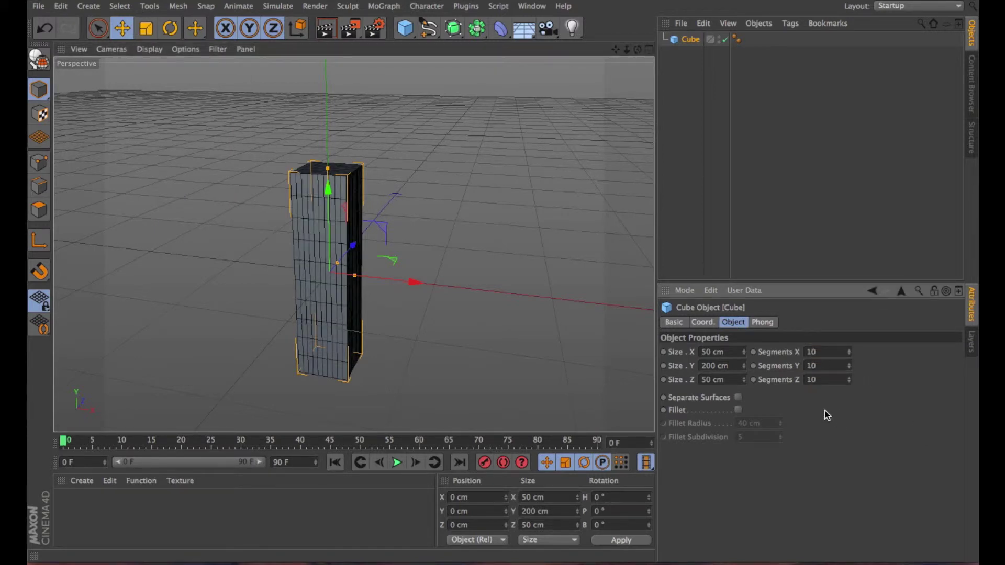
Add a Bend deformer as a child of the cube, fitted to the cube's 50 × 200 × 50 cm size
{"action": "mouse_move", "coordinate": [638, 51]}
{"action": "left_mouse_down"}
{"action": "mouse_move", "coordinate": [661, 55]}
{"action": "mouse_move", "coordinate": [640, 51]}
{"action": "left_mouse_up"}
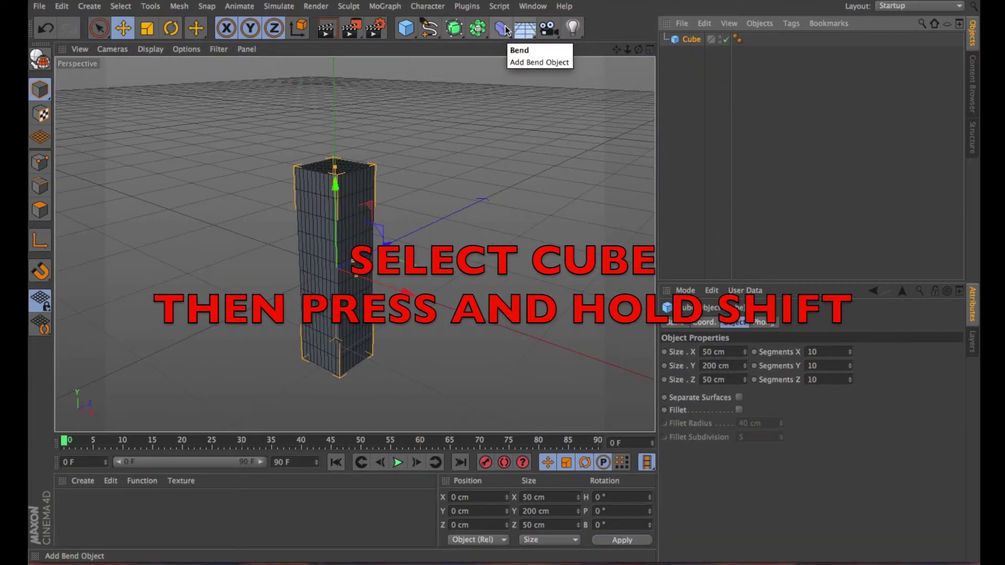
{"action": "left_click", "coordinate": [504, 29]}
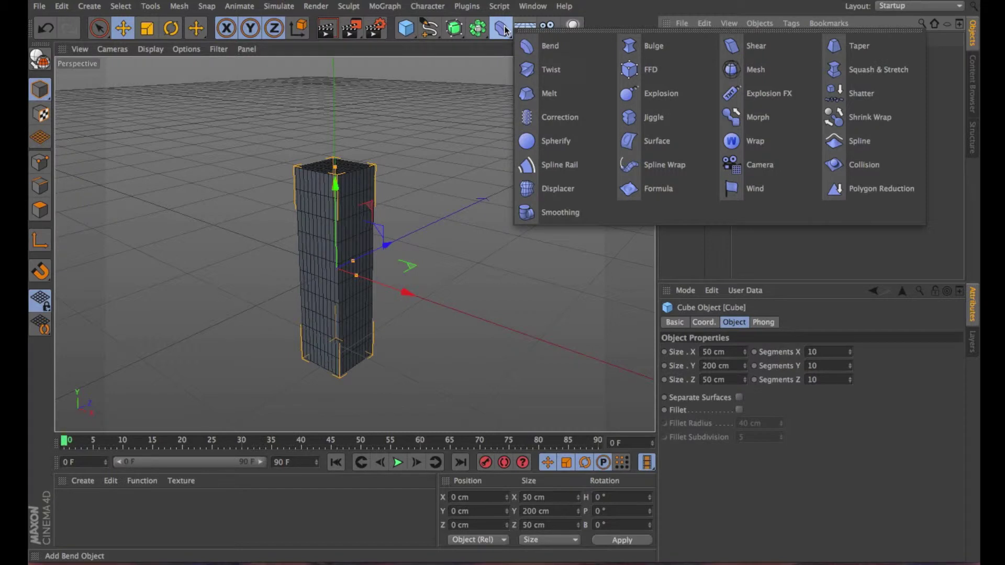
{"action": "left_click", "coordinate": [532, 42], "text": "shift"}
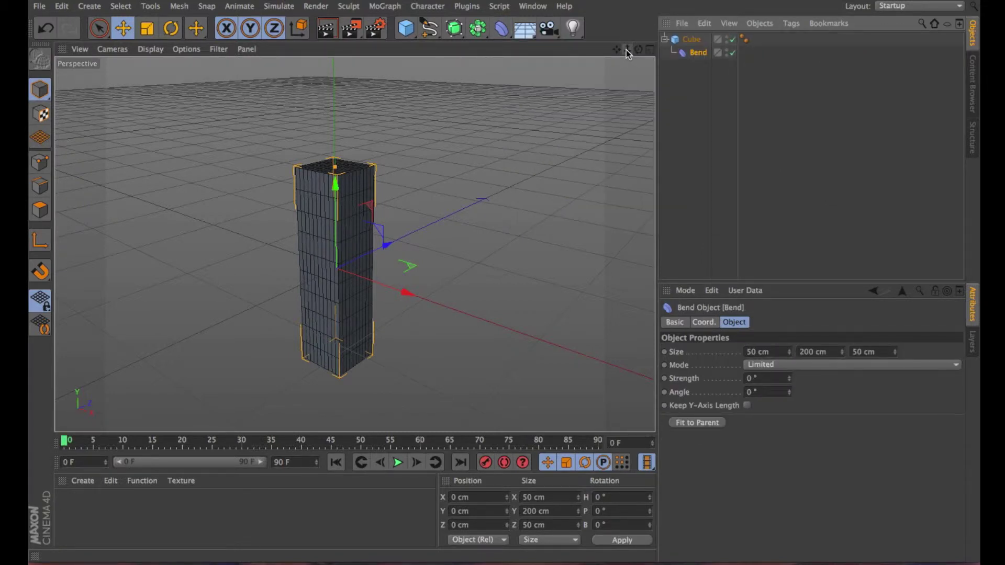
In the Front view, bend the cube toward +X to a strength of about 73°, and return to the maximized Perspective view
{"action": "left_click_drag", "start_coordinate": [626, 49], "coordinate": [642, 51]}
{"action": "left_click", "coordinate": [650, 49]}
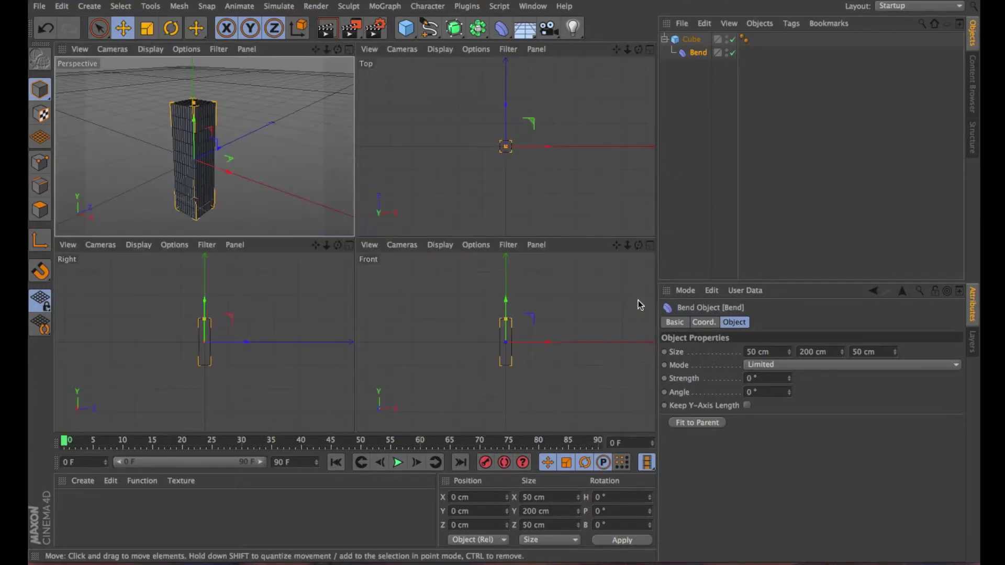
{"action": "left_click_drag", "start_coordinate": [629, 248], "coordinate": [642, 249]}
{"action": "left_click_drag", "start_coordinate": [507, 304], "coordinate": [553, 313]}
{"action": "left_click", "coordinate": [349, 49]}
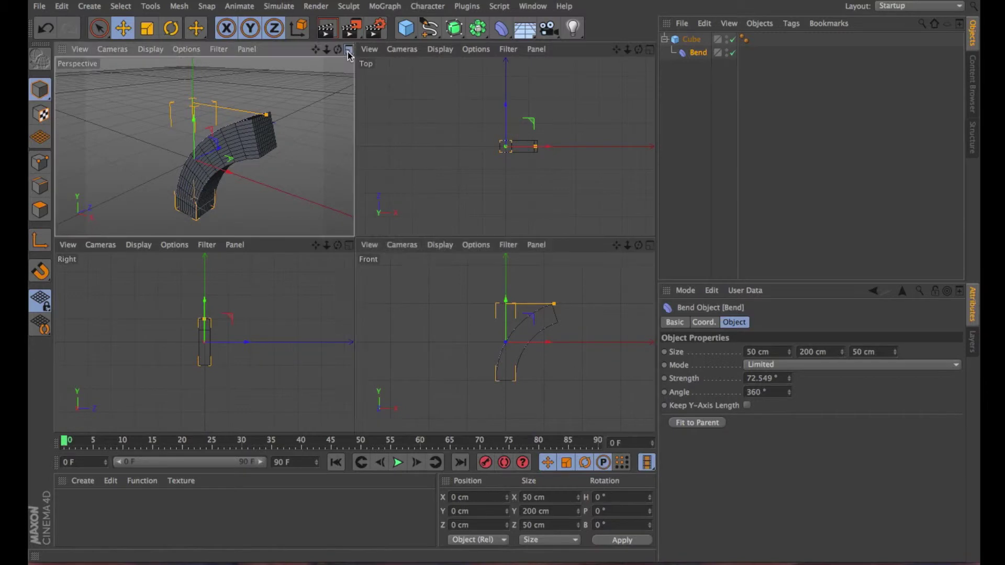
Set the bent cube's X and Z segments to 1 each
{"action": "left_click", "coordinate": [691, 40]}
{"action": "left_click_drag", "start_coordinate": [637, 50], "coordinate": [618, 46]}
{"action": "left_click", "coordinate": [801, 351]}
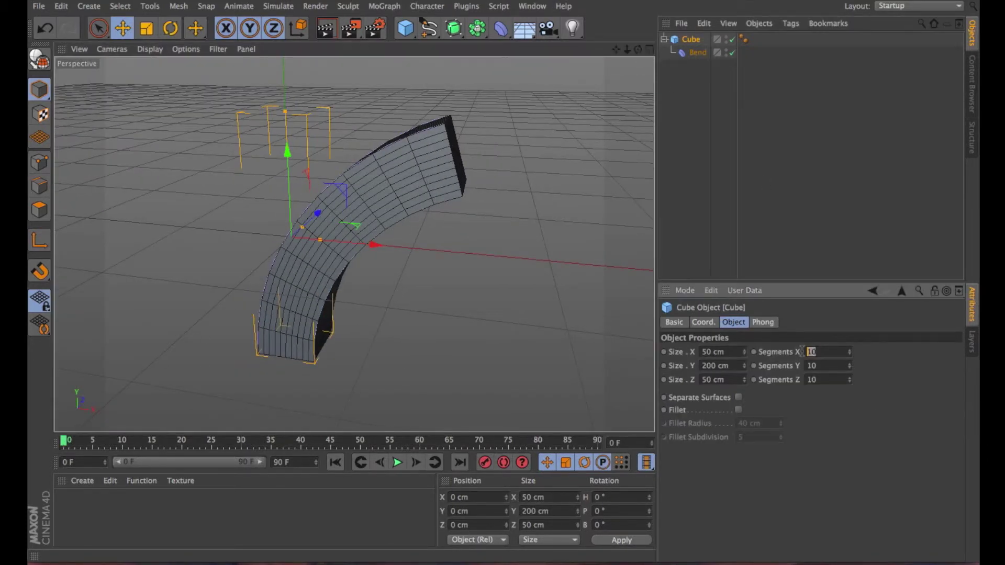
{"action": "type", "text": "1"}
{"action": "key", "text": "Return"}
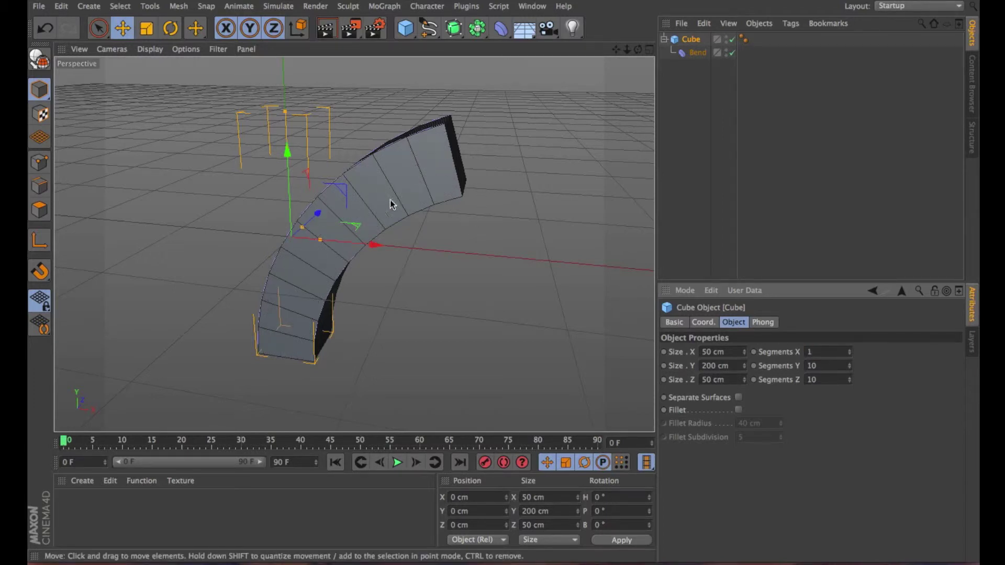
{"action": "left_click_drag", "start_coordinate": [827, 380], "coordinate": [806, 380]}
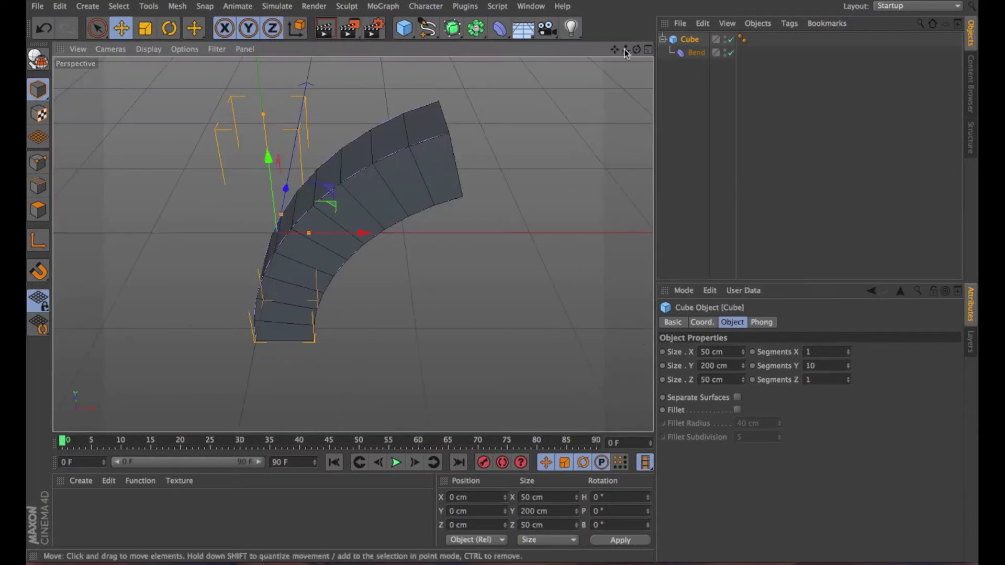
Try 1 and 5 Y segments on the bent cube to compare how smoothly it bends
{"action": "left_click_drag", "start_coordinate": [637, 50], "coordinate": [590, 46]}
{"action": "left_click_drag", "start_coordinate": [821, 365], "coordinate": [788, 366]}
{"action": "type", "text": "1"}
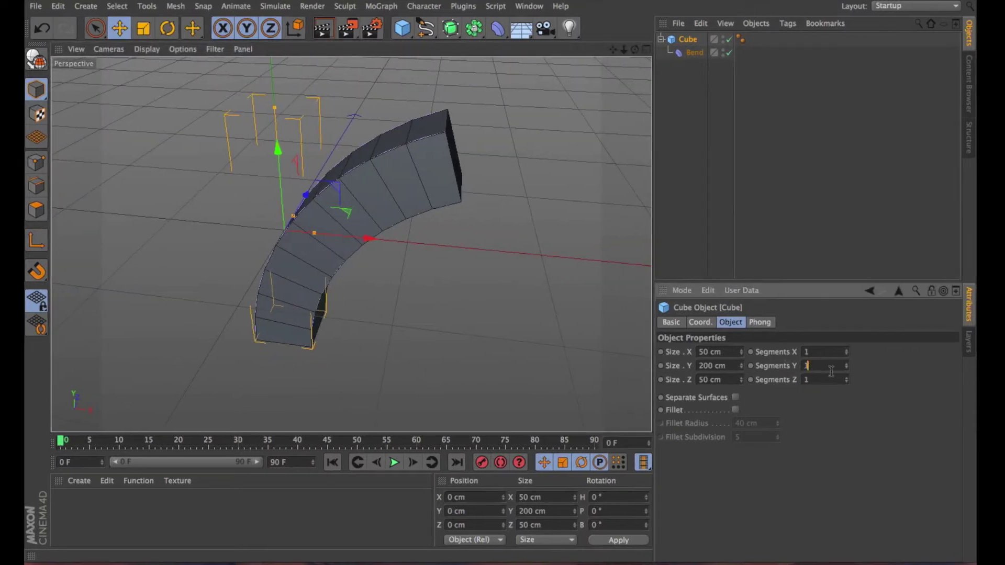
{"action": "key", "text": "Tab"}
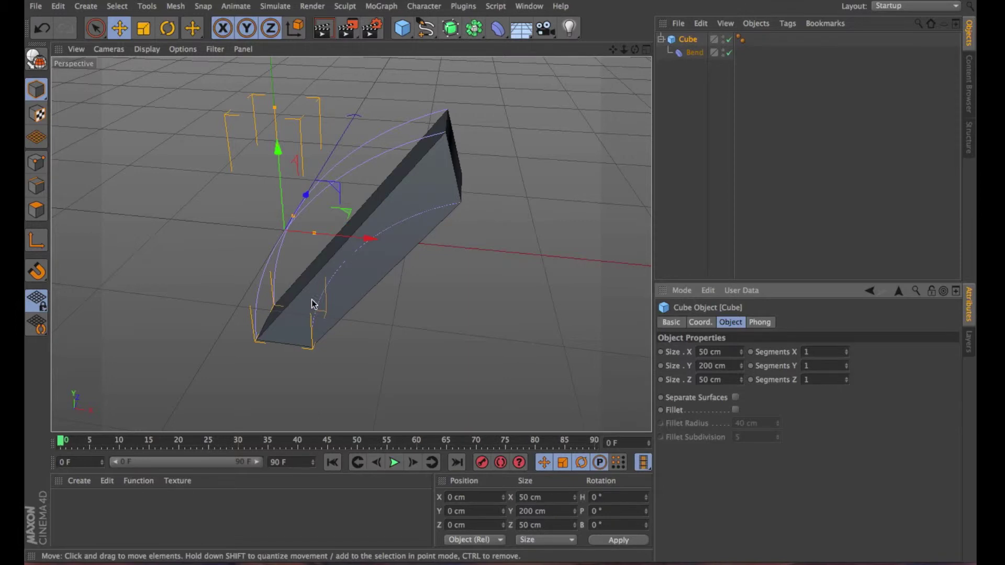
{"action": "left_click_drag", "start_coordinate": [825, 365], "coordinate": [741, 362]}
{"action": "type", "text": "5"}
{"action": "key", "text": "Tab"}
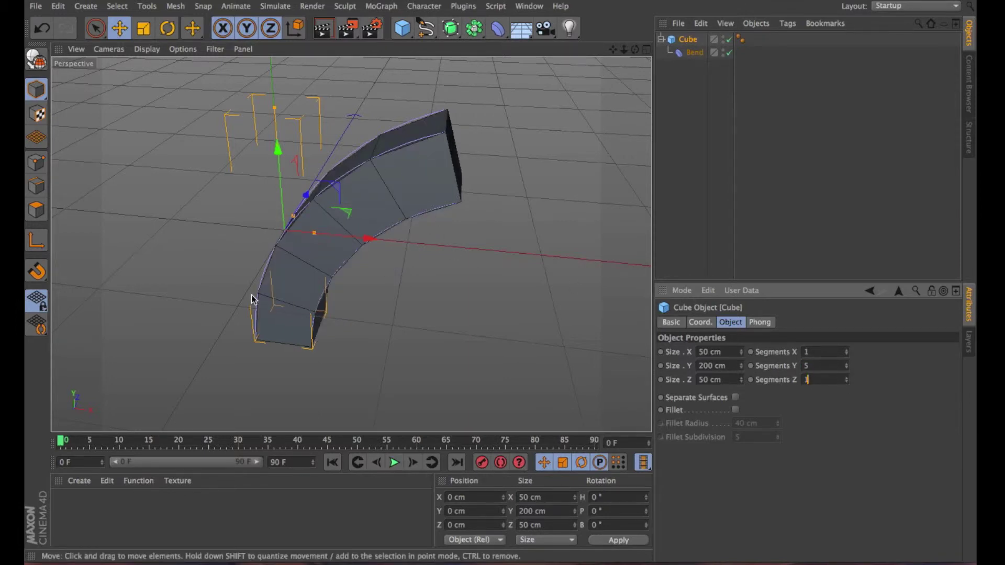
Set the bent cube's Y segments to 20
{"action": "key", "text": "shift+Tab"}
{"action": "type", "text": "20"}
{"action": "key", "text": "Return"}
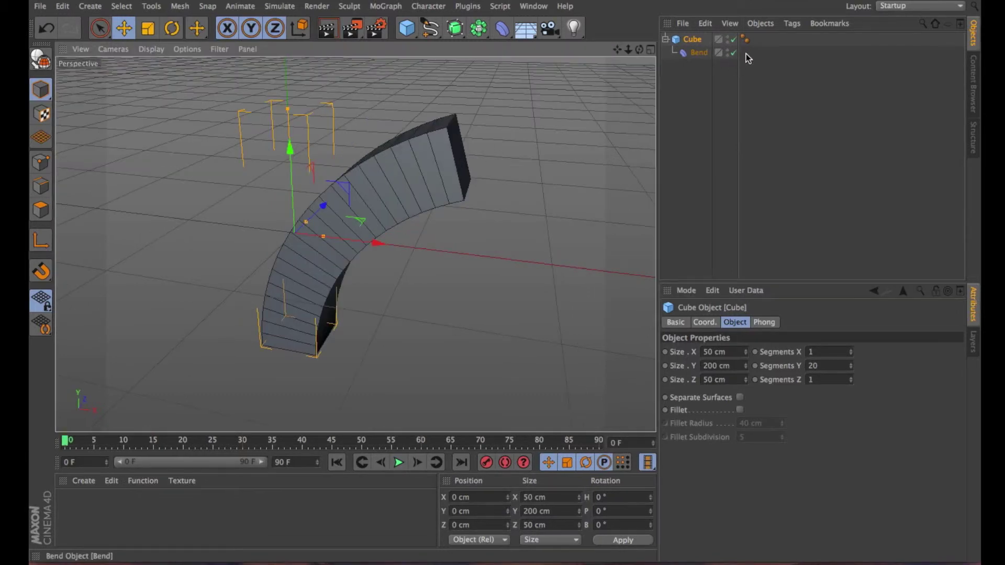
Compare the cube with the Bend deformer toggled off and back on, and look over the available deformers
{"action": "left_click", "coordinate": [733, 53]}
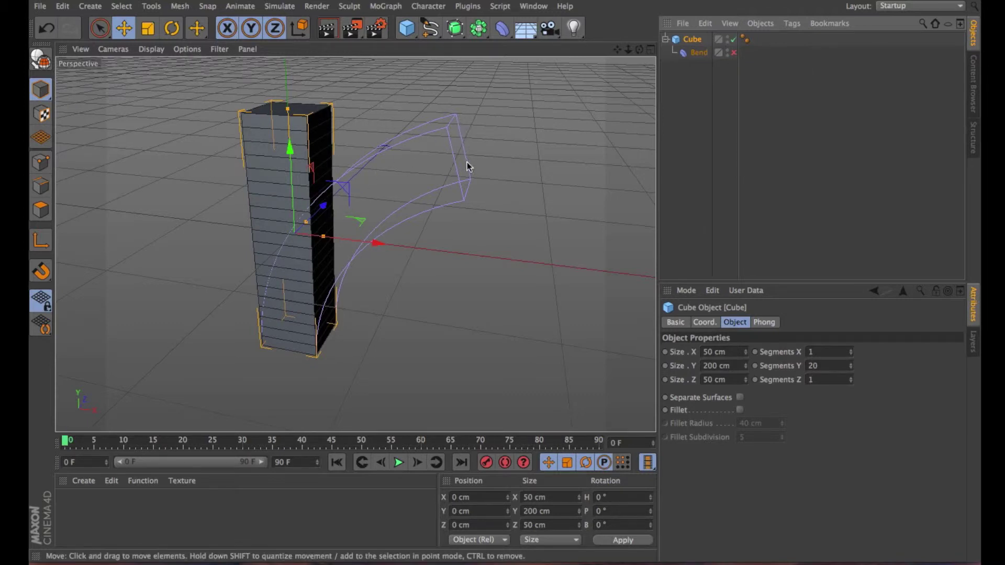
{"action": "left_click", "coordinate": [734, 52]}
{"action": "left_click_drag", "start_coordinate": [501, 27], "coordinate": [509, 48]}
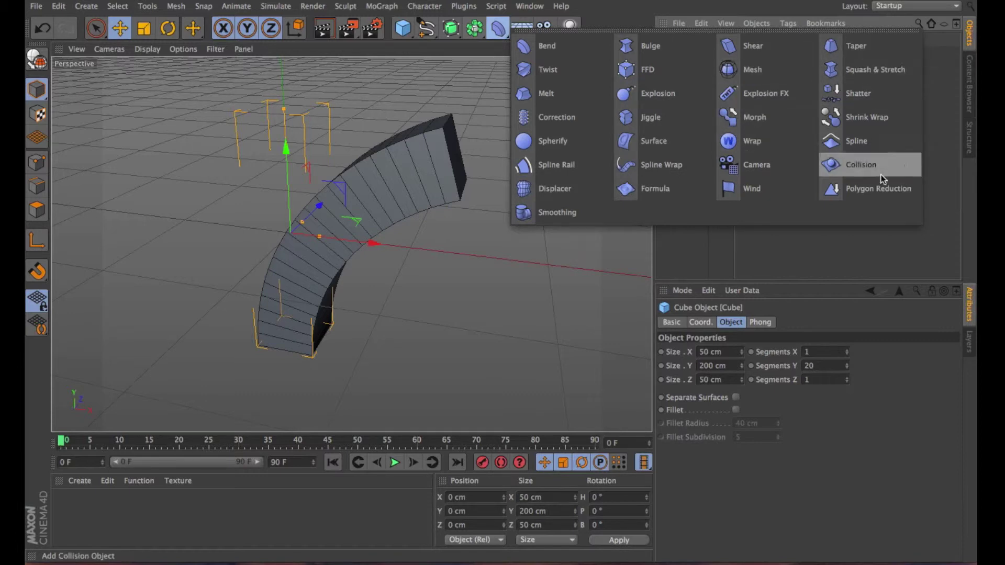
{"action": "left_click", "coordinate": [86, 7]}
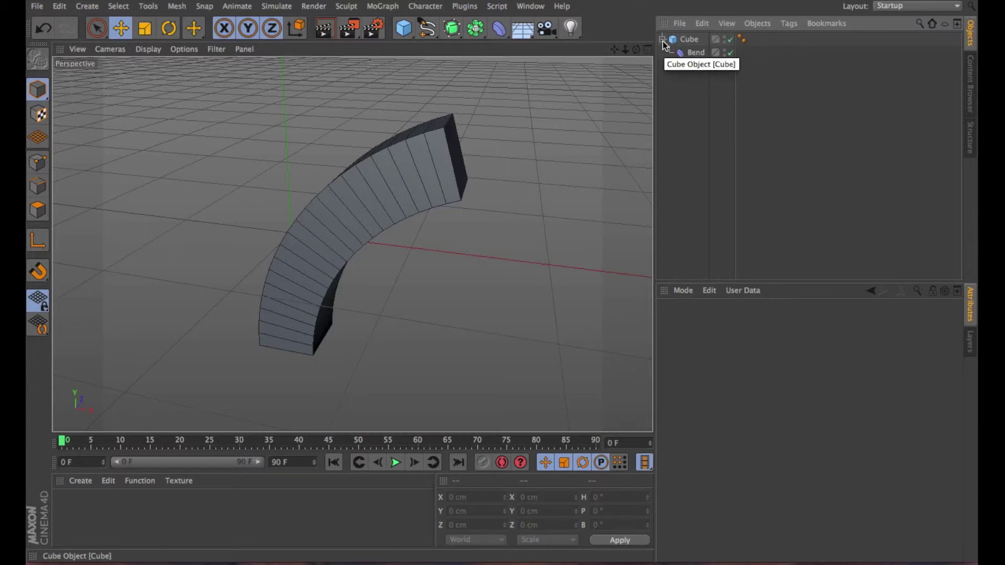
Duplicate the bent cube with its deformer, and delete the Bend from the copy
{"action": "left_click", "coordinate": [687, 41]}
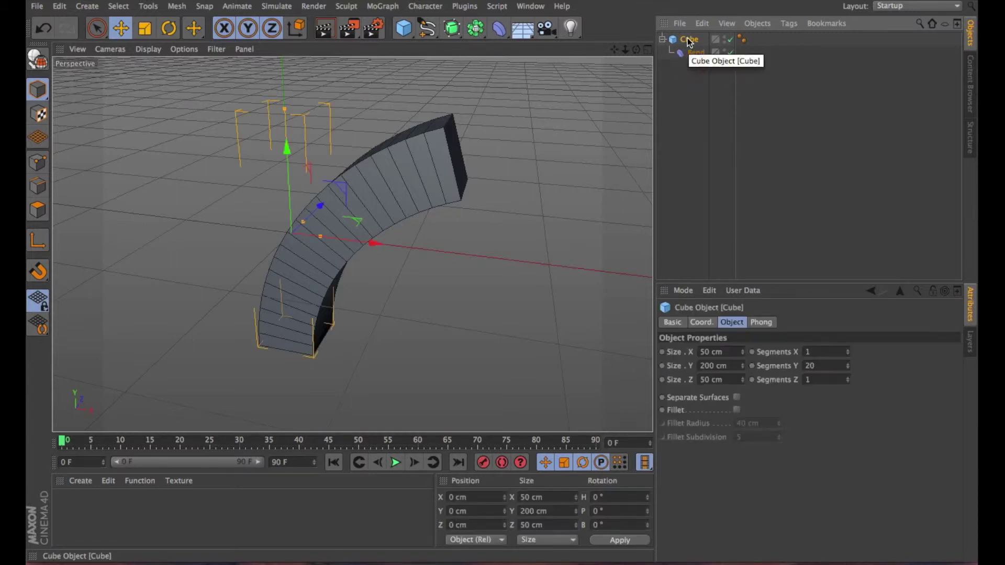
{"action": "left_click_drag", "start_coordinate": [686, 40], "coordinate": [687, 42], "text": "ctrl"}
{"action": "left_click", "coordinate": [693, 53]}
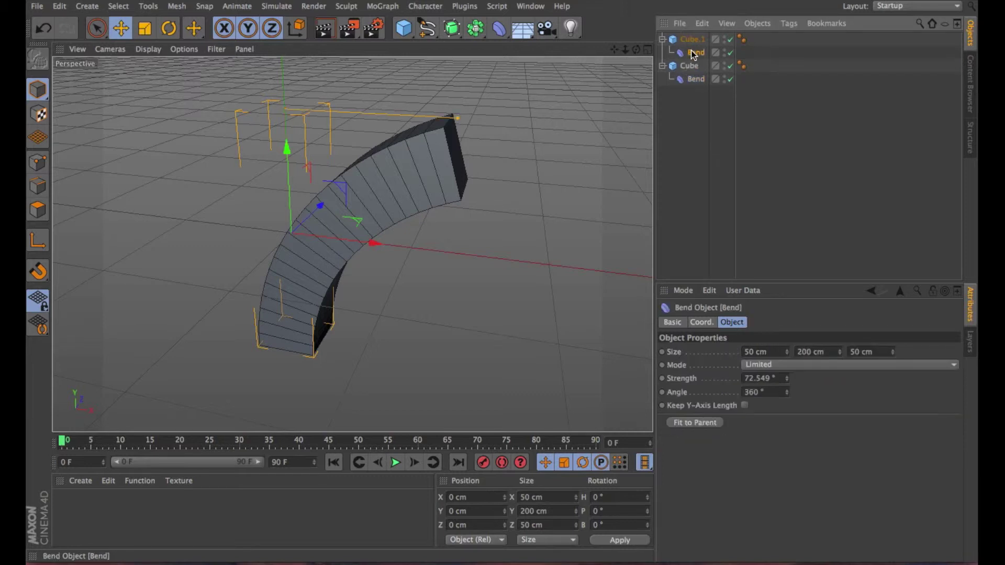
{"action": "key", "text": "Delete"}
Collapse the original bent cube's hierarchy and hide it in both the editor and the renderer
{"action": "left_click", "coordinate": [662, 52]}
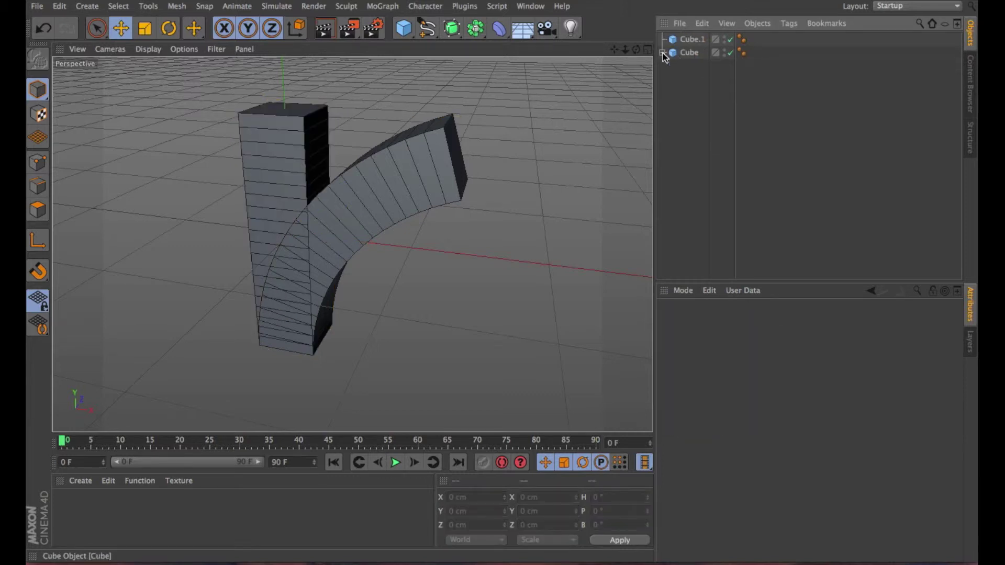
{"action": "left_click", "coordinate": [724, 50]}
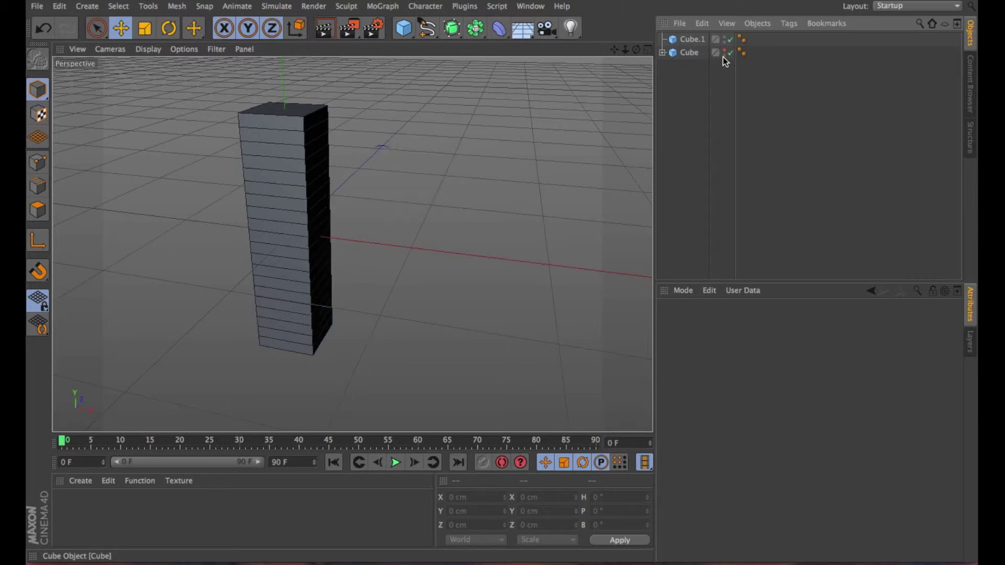
{"action": "left_click", "coordinate": [724, 54]}
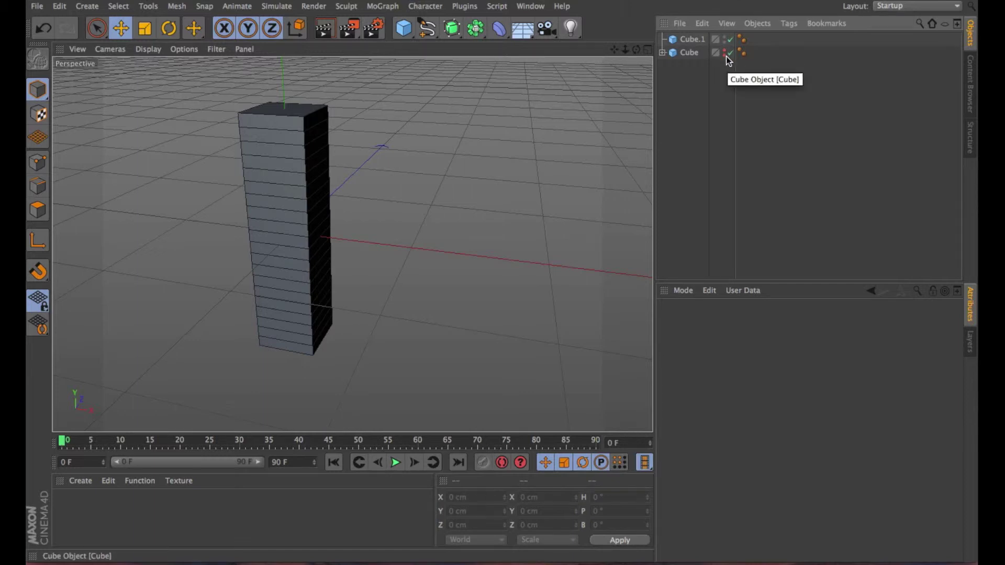
Add a Twist deformer fitted as a child of the straight cube copy, with an angle of 200°
{"action": "left_click", "coordinate": [690, 40]}
{"action": "left_click", "coordinate": [499, 27]}
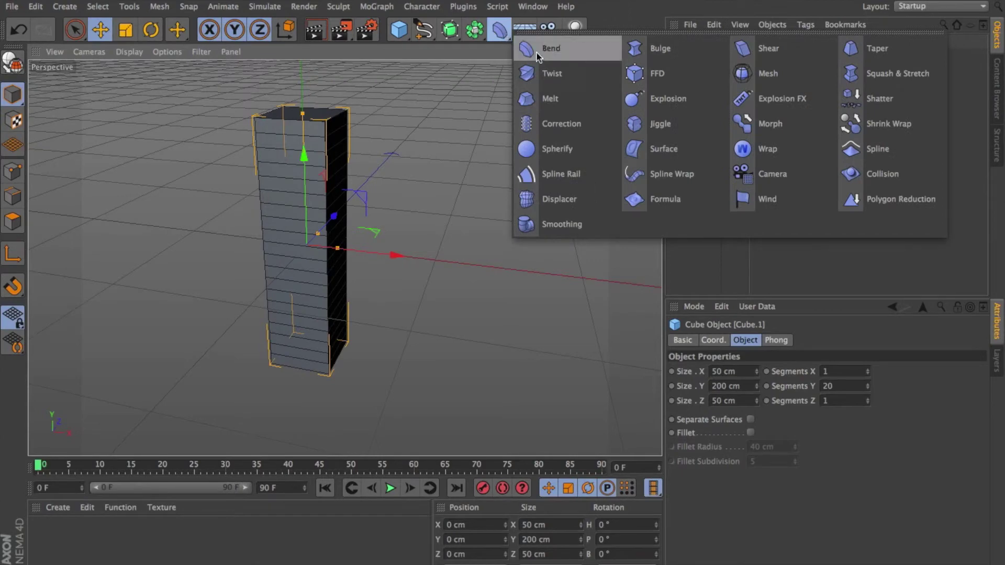
{"action": "left_click", "coordinate": [541, 73]}
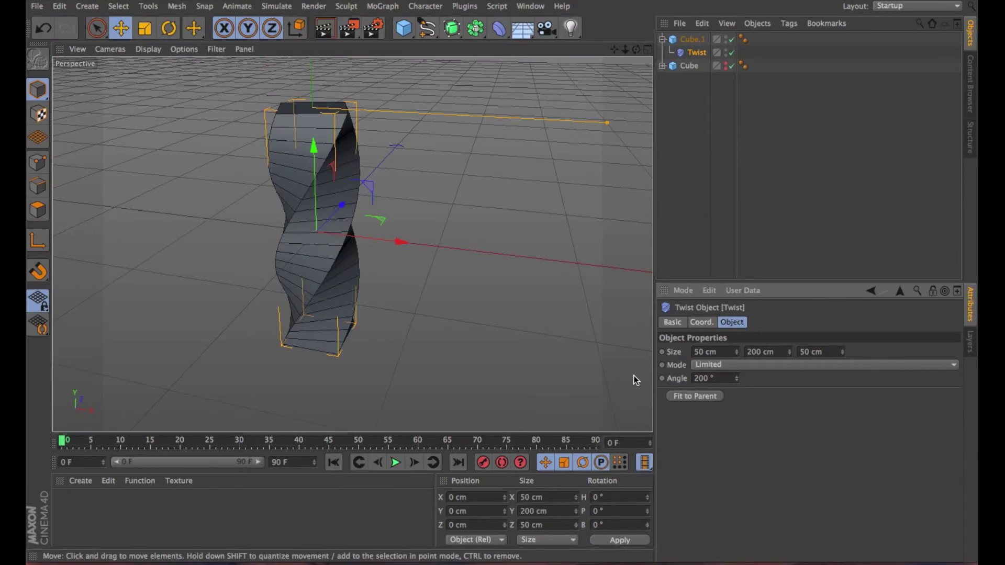
{"action": "left_click_drag", "start_coordinate": [636, 49], "coordinate": [352, 243]}
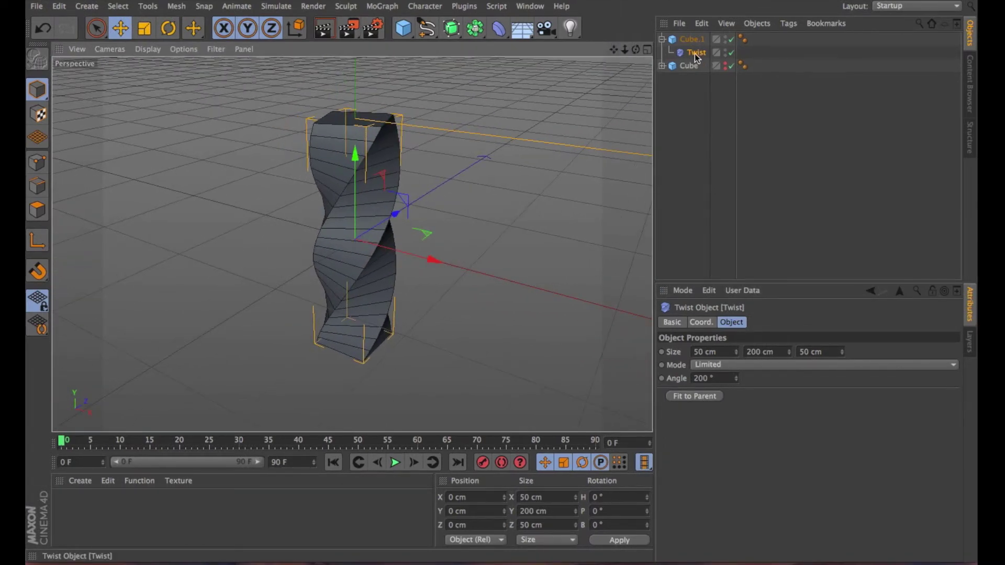
Try 10 segments in X and in Z on the twisted cube, restoring each to 1
{"action": "left_click", "coordinate": [692, 39]}
{"action": "left_click", "coordinate": [815, 350]}
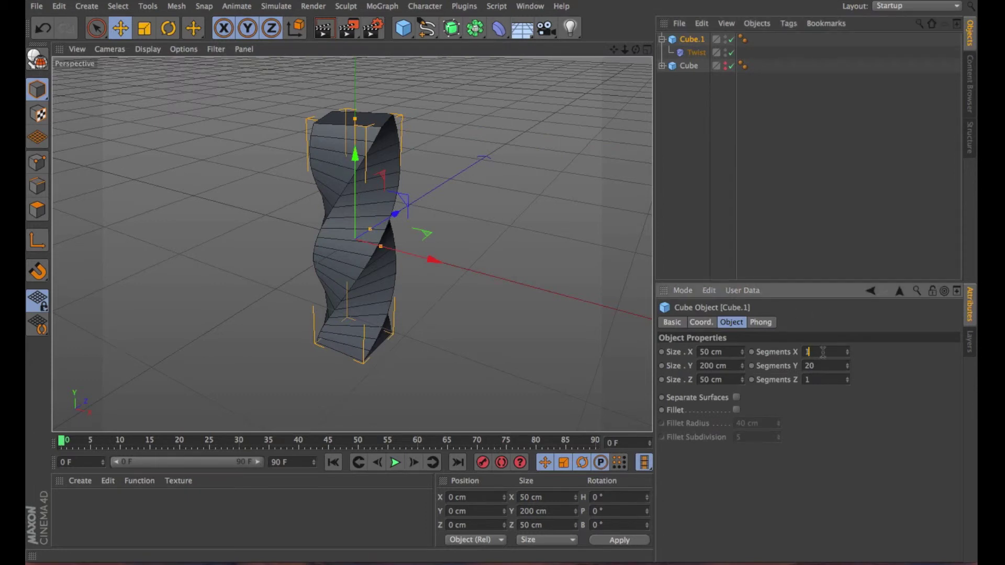
{"action": "type", "text": "0"}
{"action": "left_click", "coordinate": [825, 365]}
{"action": "left_click_drag", "start_coordinate": [826, 352], "coordinate": [758, 354]}
{"action": "type", "text": "1"}
{"action": "left_click", "coordinate": [817, 365]}
{"action": "left_click", "coordinate": [822, 378]}
{"action": "type", "text": "0"}
{"action": "key", "text": "Return"}
{"action": "left_click_drag", "start_coordinate": [822, 377], "coordinate": [780, 370]}
{"action": "type", "text": "1"}
Try 5, 1 and 2 Y segments on the twisted cube to compare the twist's quality
{"action": "type", "text": "5"}
{"action": "left_click", "coordinate": [822, 377]}
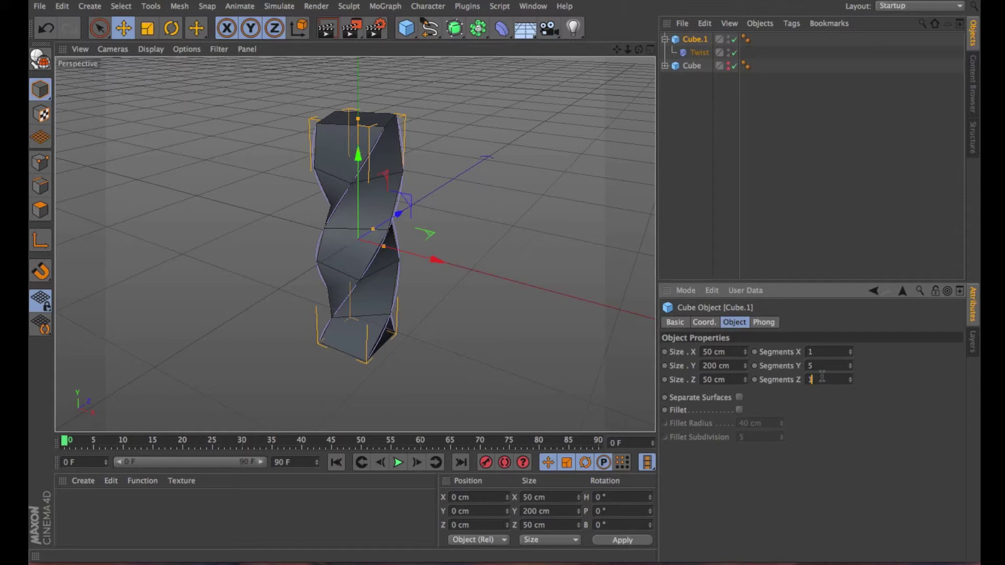
{"action": "double_click", "coordinate": [823, 366]}
{"action": "type", "text": "1"}
{"action": "left_click", "coordinate": [823, 379]}
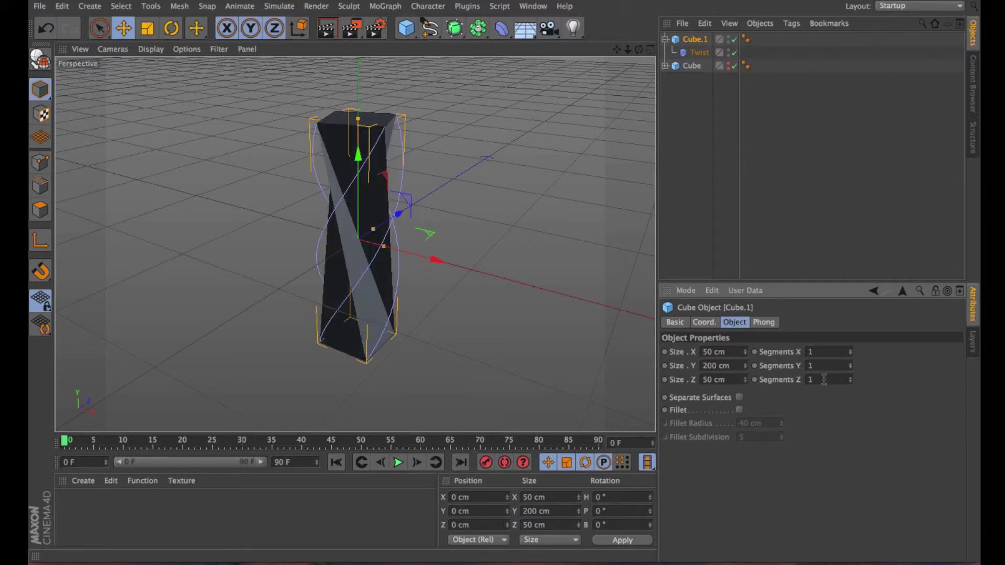
{"action": "left_click_drag", "start_coordinate": [826, 367], "coordinate": [803, 366]}
{"action": "type", "text": "2"}
{"action": "left_click", "coordinate": [825, 379]}
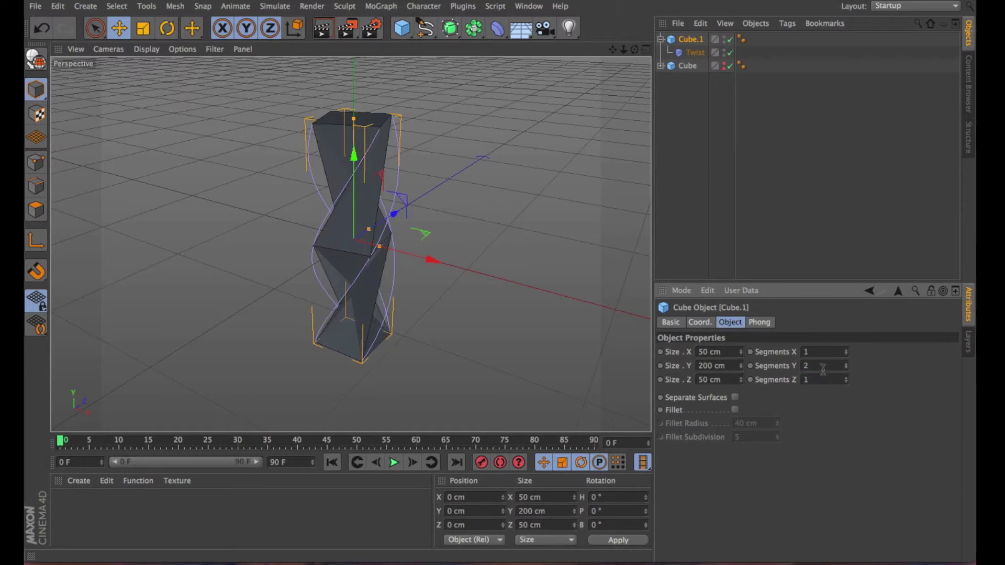
Raise the twisted cube's Y segments to 10 and finally to 50
{"action": "left_click_drag", "start_coordinate": [826, 369], "coordinate": [780, 367]}
{"action": "type", "text": "10"}
{"action": "left_click", "coordinate": [823, 382]}
{"action": "type", "text": "50"}
{"action": "left_click", "coordinate": [823, 380]}
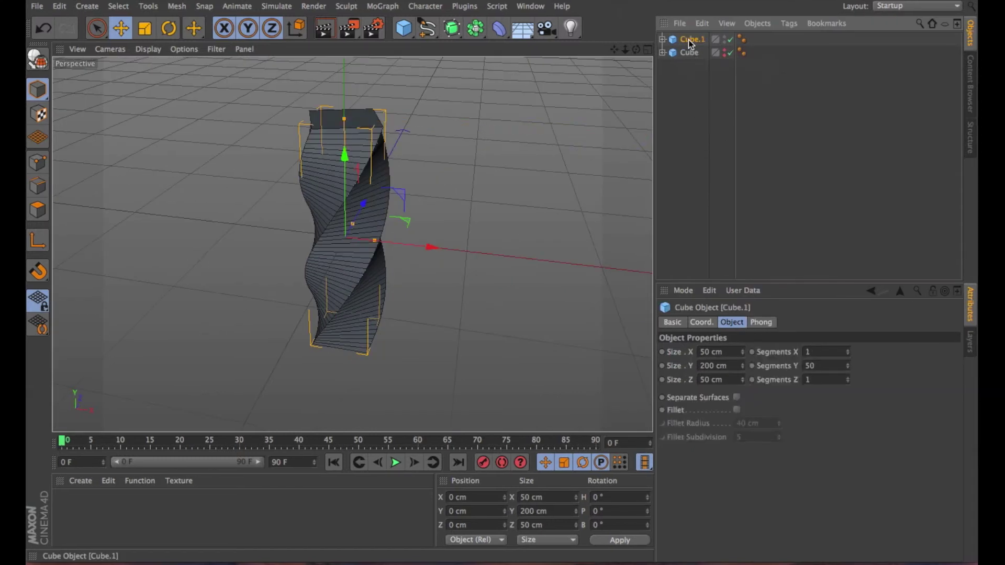
Duplicate the twisted cube, keeping the source hidden, and delete the Twist deformer from the copy
{"action": "left_click_drag", "start_coordinate": [689, 40], "coordinate": [686, 38]}
{"action": "left_click", "coordinate": [724, 50]}
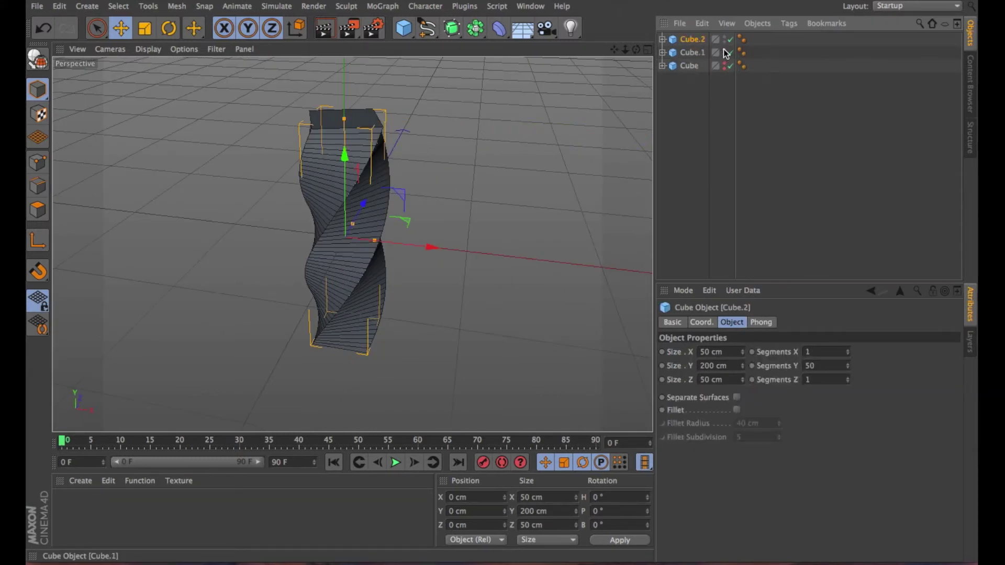
{"action": "left_click", "coordinate": [661, 39]}
{"action": "left_click", "coordinate": [688, 53]}
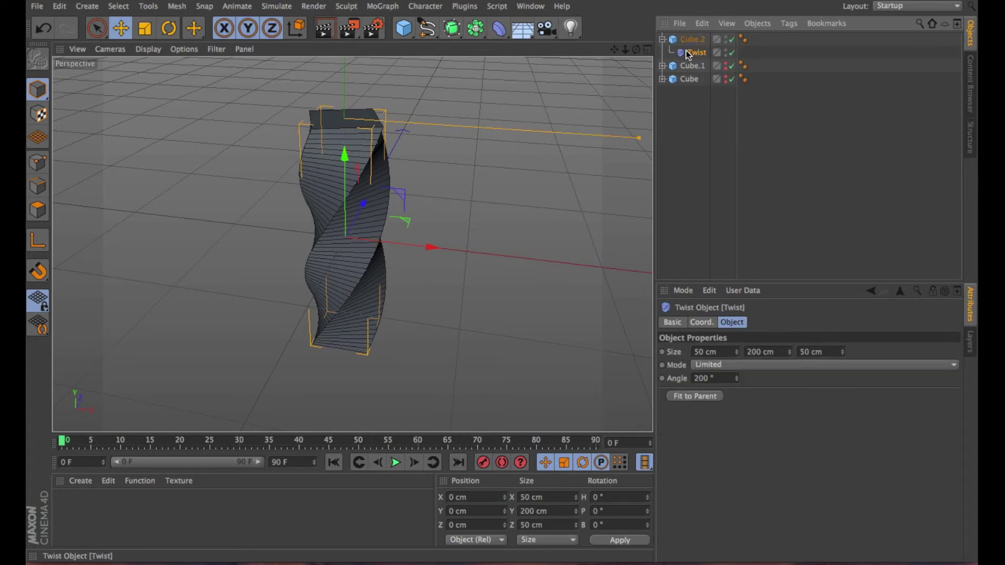
{"action": "key", "text": "Delete"}
With the newest cube copy selected, add a Taper deformer to the scene
{"action": "left_click", "coordinate": [686, 39]}
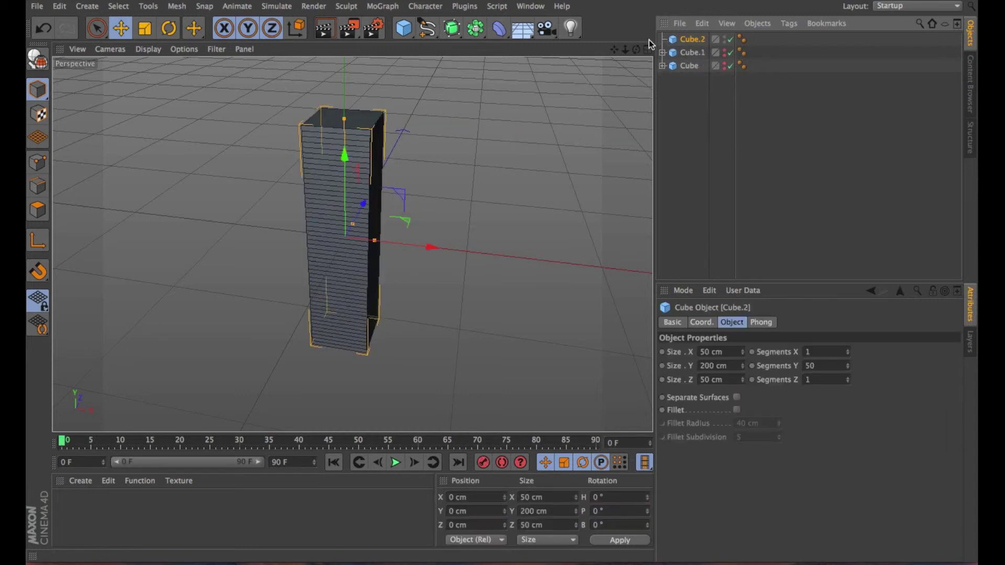
{"action": "left_click_drag", "start_coordinate": [639, 48], "coordinate": [594, 51]}
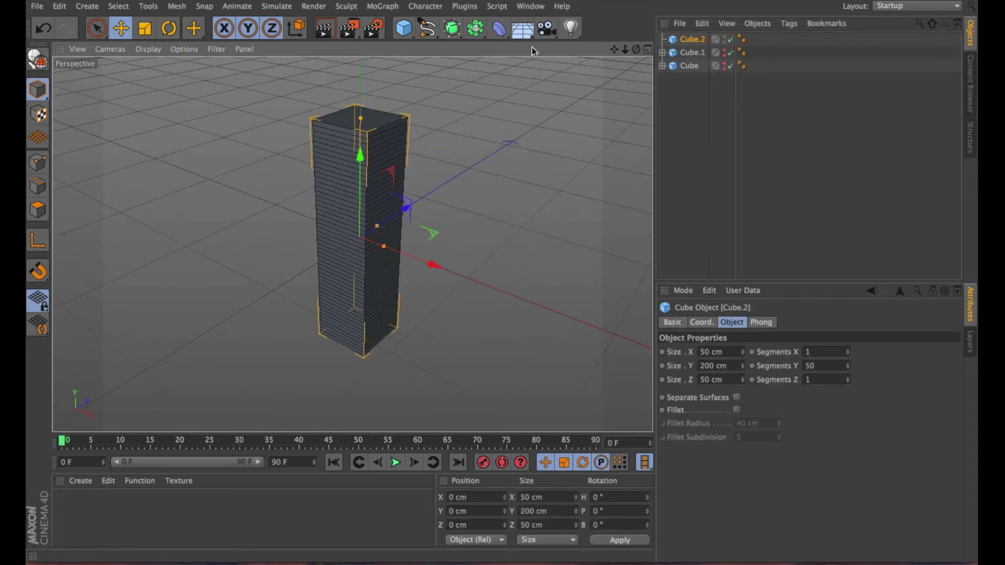
{"action": "left_click", "coordinate": [499, 34]}
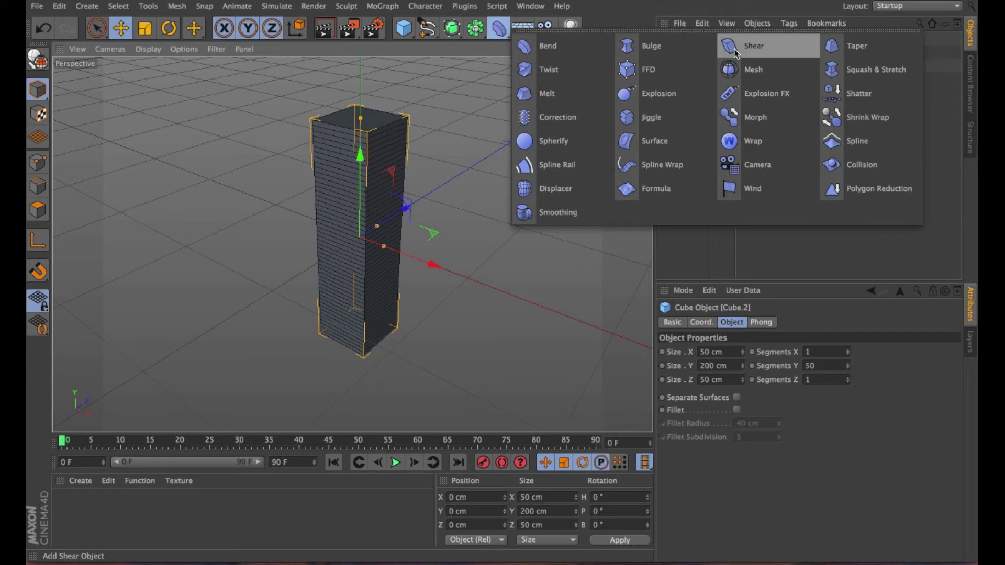
{"action": "left_click", "coordinate": [832, 47]}
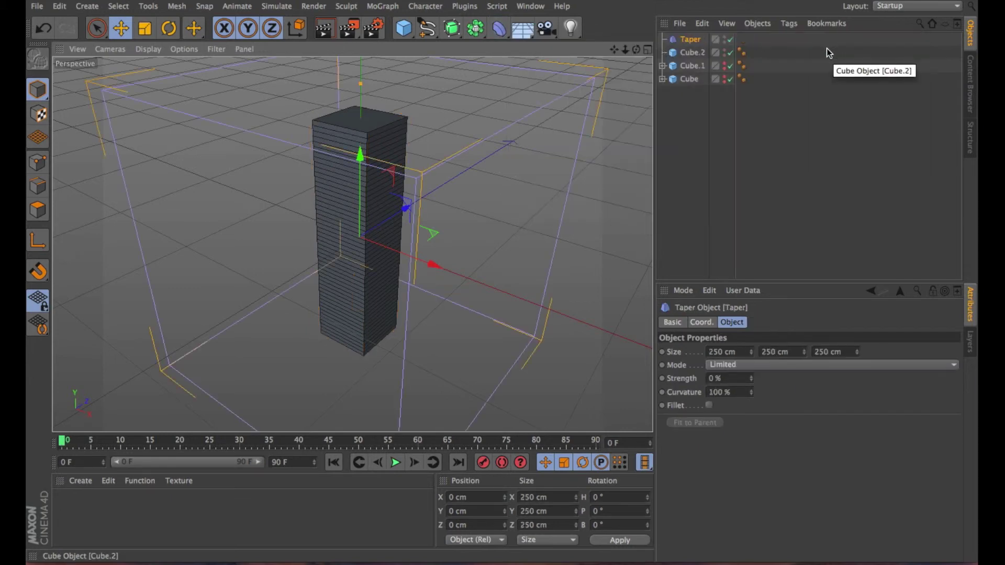
{"action": "mouse_move", "coordinate": [625, 49]}
{"action": "left_mouse_down"}
{"action": "mouse_move", "coordinate": [578, 51]}
{"action": "mouse_move", "coordinate": [658, 49]}
{"action": "mouse_move", "coordinate": [638, 50]}
{"action": "left_mouse_up"}
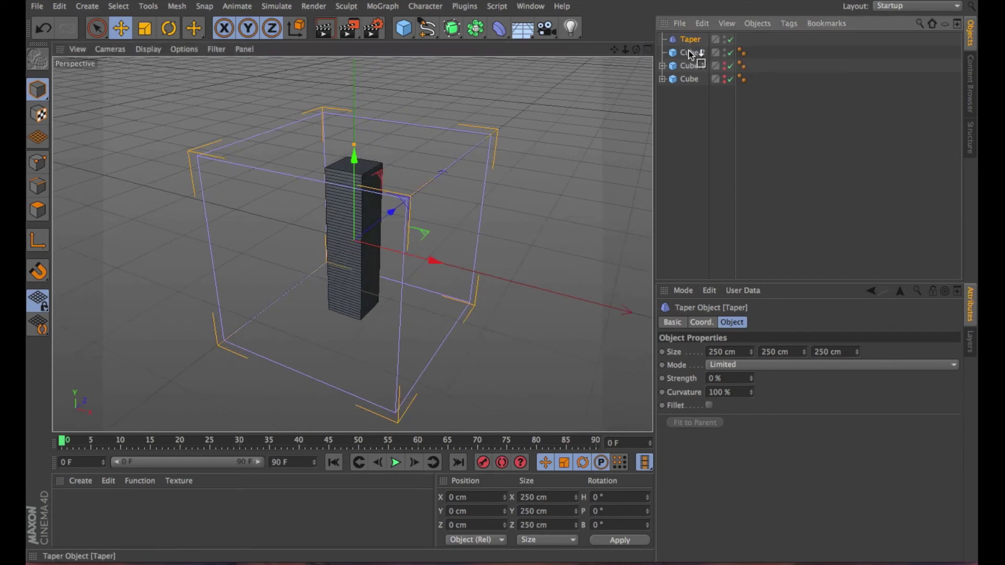
Make the Taper deformer a child of the newest cube copy and fit it to the parent's dimensions
{"action": "left_click_drag", "start_coordinate": [689, 50], "coordinate": [688, 50]}
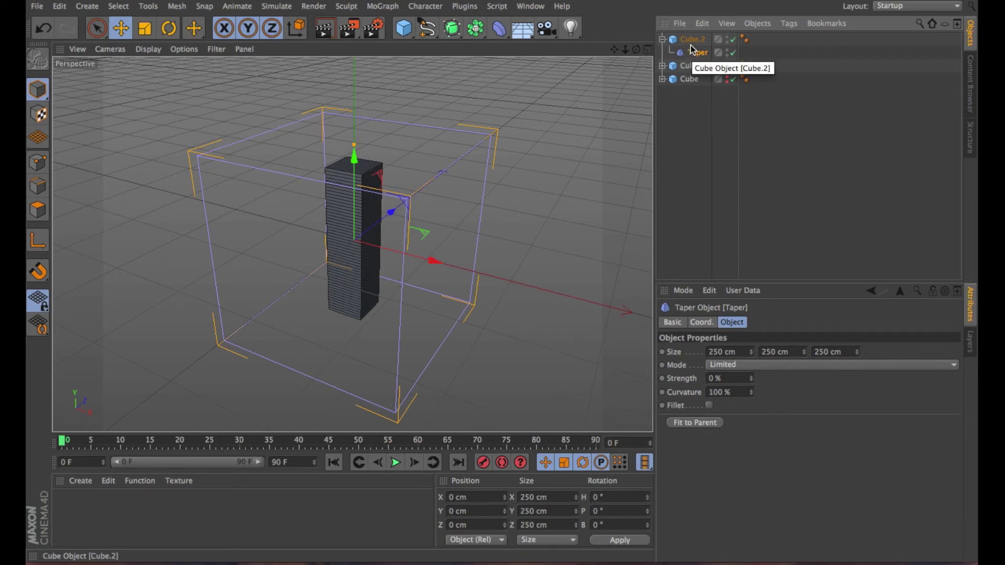
{"action": "left_click", "coordinate": [695, 40]}
{"action": "left_click", "coordinate": [697, 53]}
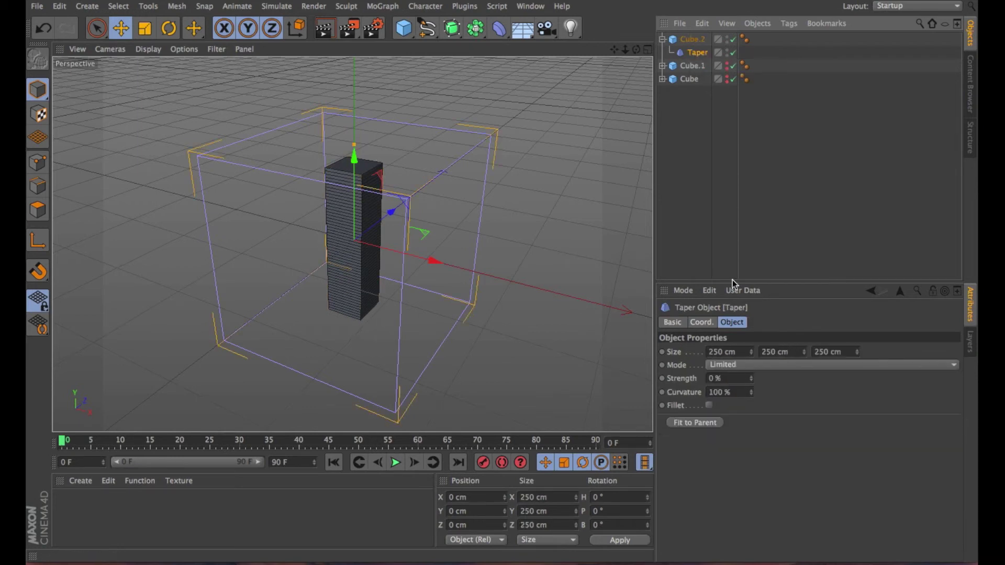
{"action": "left_click", "coordinate": [695, 423]}
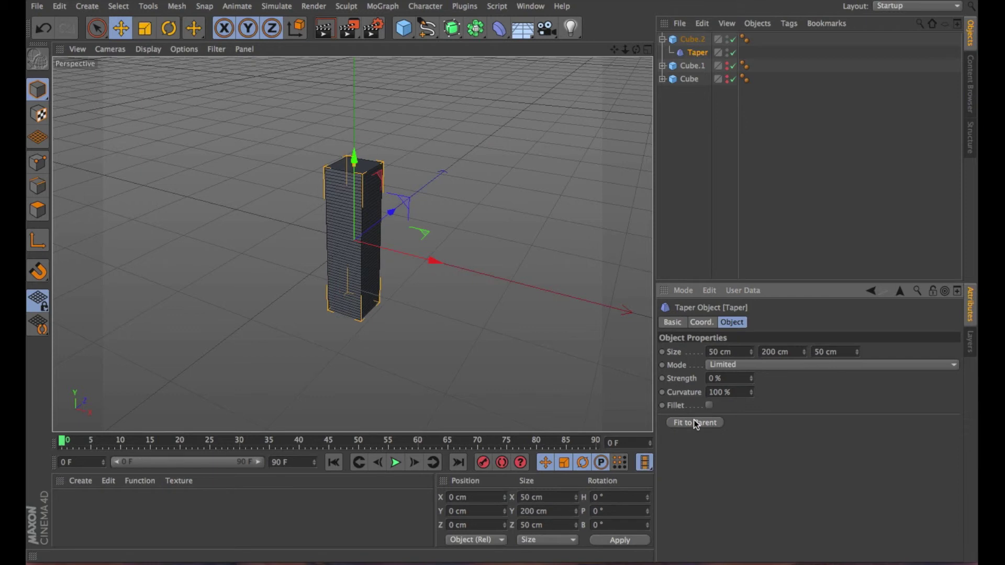
Set the Taper deformer's strength to 50 %
{"action": "left_click_drag", "start_coordinate": [626, 52], "coordinate": [638, 86]}
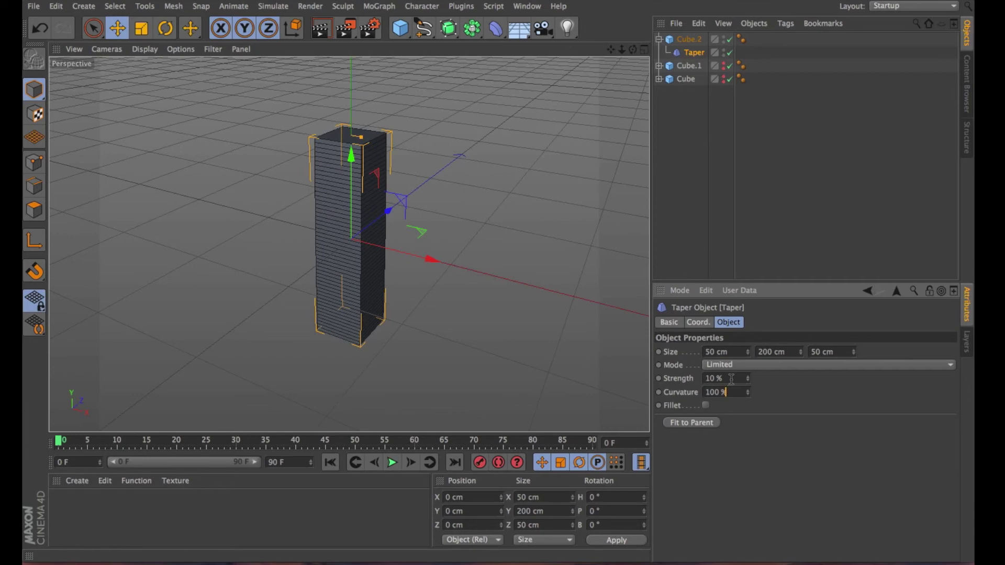
{"action": "left_click_drag", "start_coordinate": [728, 379], "coordinate": [661, 372]}
{"action": "type", "text": "50"}
{"action": "key", "text": "Return"}
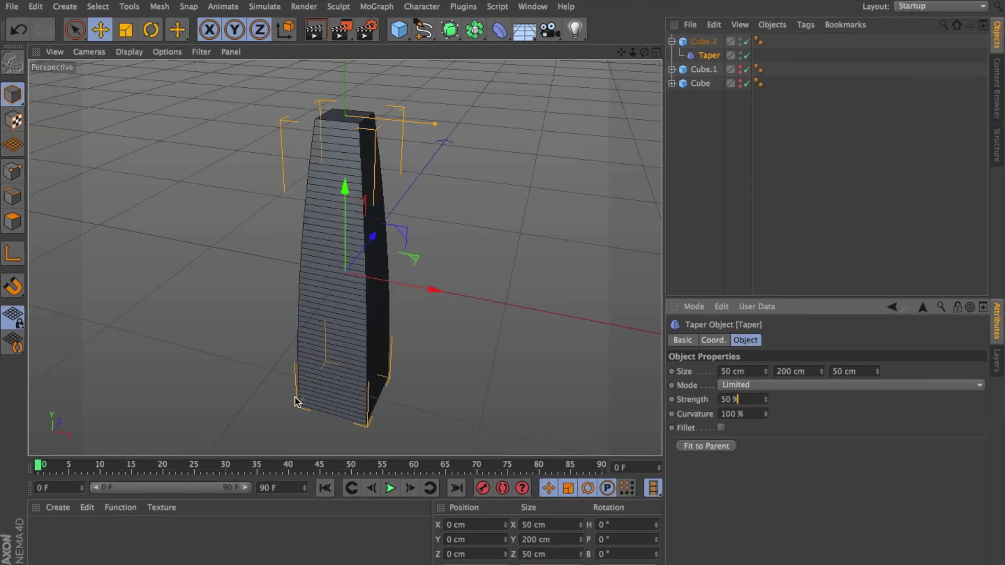
Try a curvature of 10 % on the Taper deformer and return it to 100 %
{"action": "left_click_drag", "start_coordinate": [747, 414], "coordinate": [693, 413]}
{"action": "type", "text": "10"}
{"action": "left_click", "coordinate": [751, 400]}
{"action": "left_click_drag", "start_coordinate": [747, 414], "coordinate": [685, 415]}
{"action": "type", "text": "100"}
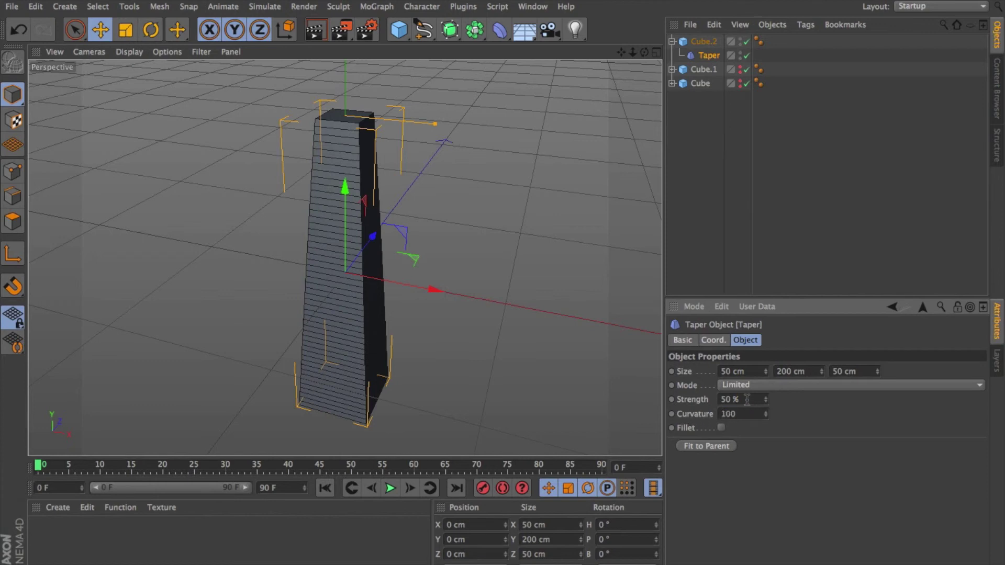
{"action": "left_click", "coordinate": [748, 400]}
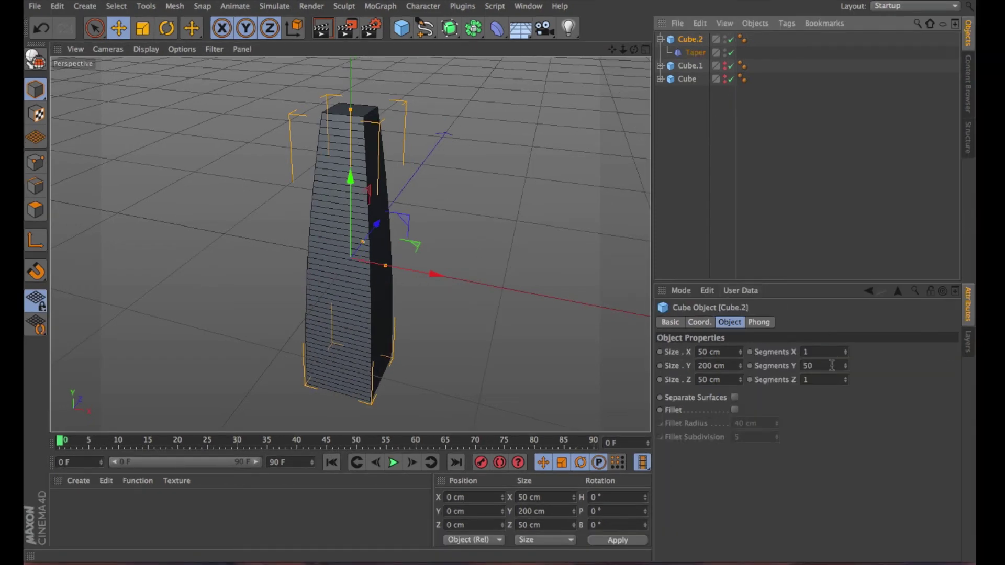
Try 10 X segments on the tapered cube and set them back to 1
{"action": "left_click", "coordinate": [828, 351]}
{"action": "type", "text": "0"}
{"action": "left_click", "coordinate": [829, 365]}
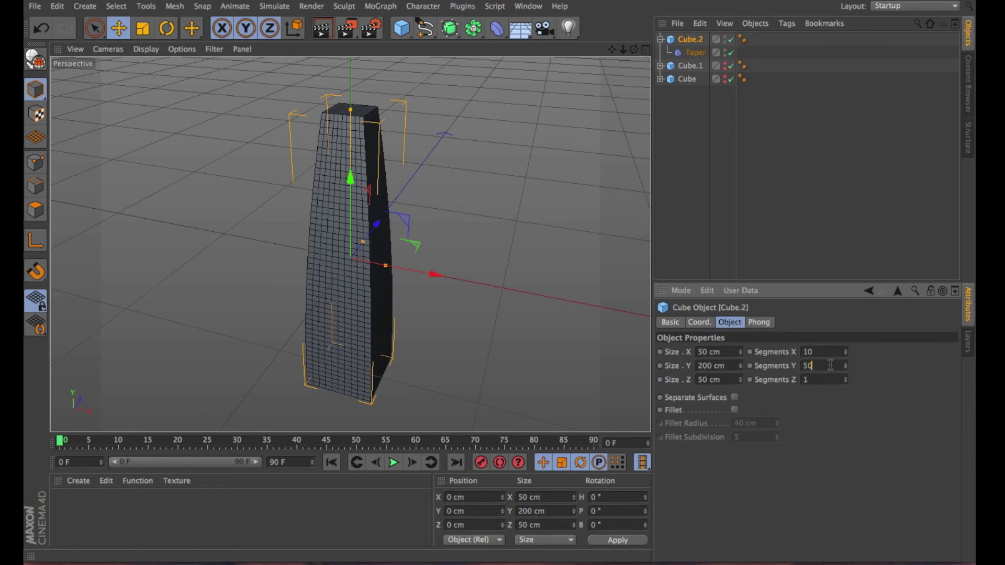
{"action": "left_click", "coordinate": [824, 352]}
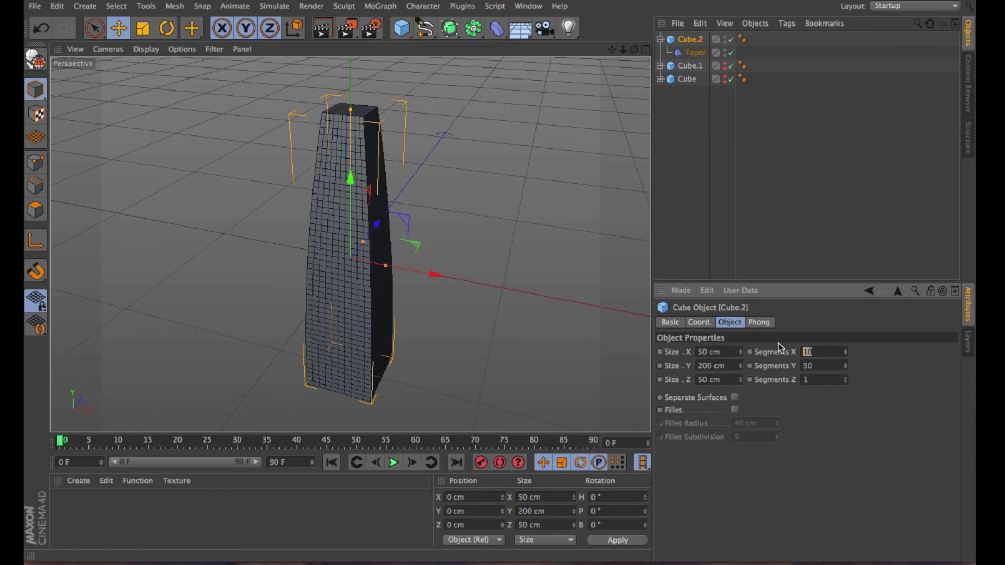
{"action": "type", "text": "1"}
Try 1, 5 and 10 Y segments on the tapered cube to compare the smoothness of the taper
{"action": "left_click", "coordinate": [820, 365]}
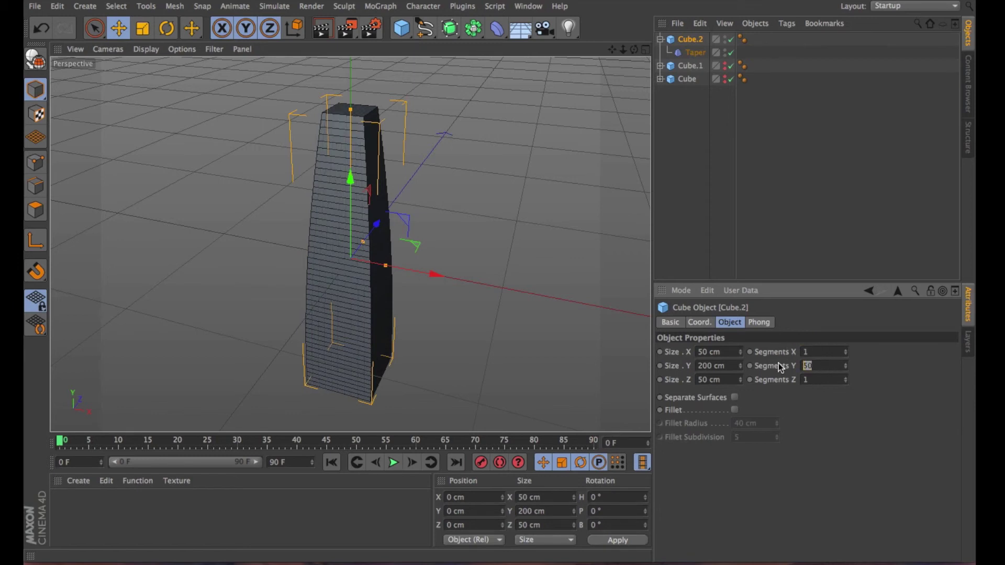
{"action": "type", "text": "1"}
{"action": "left_click", "coordinate": [816, 351]}
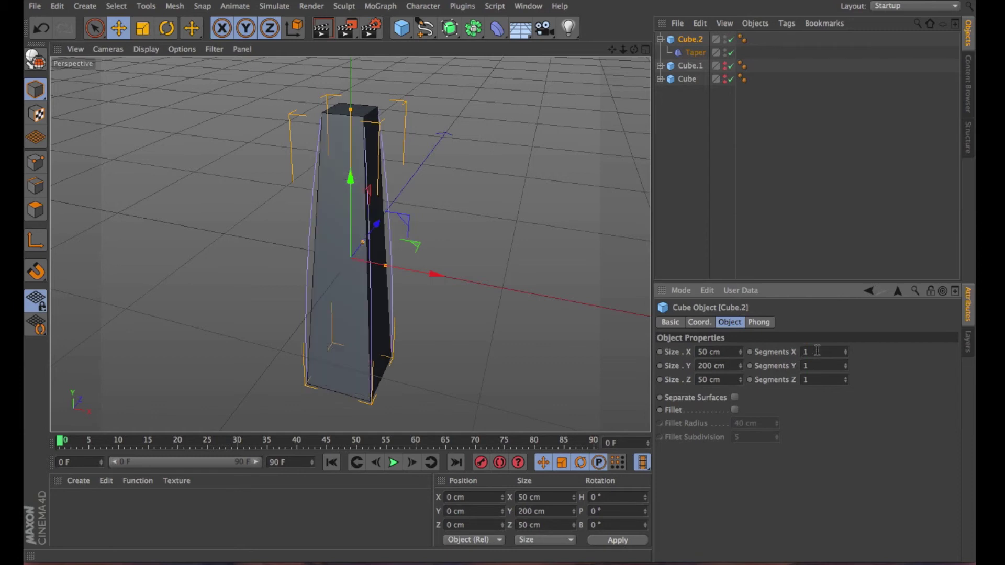
{"action": "left_click", "coordinate": [829, 365]}
{"action": "type", "text": "5"}
{"action": "left_click", "coordinate": [823, 350]}
{"action": "left_click", "coordinate": [823, 366]}
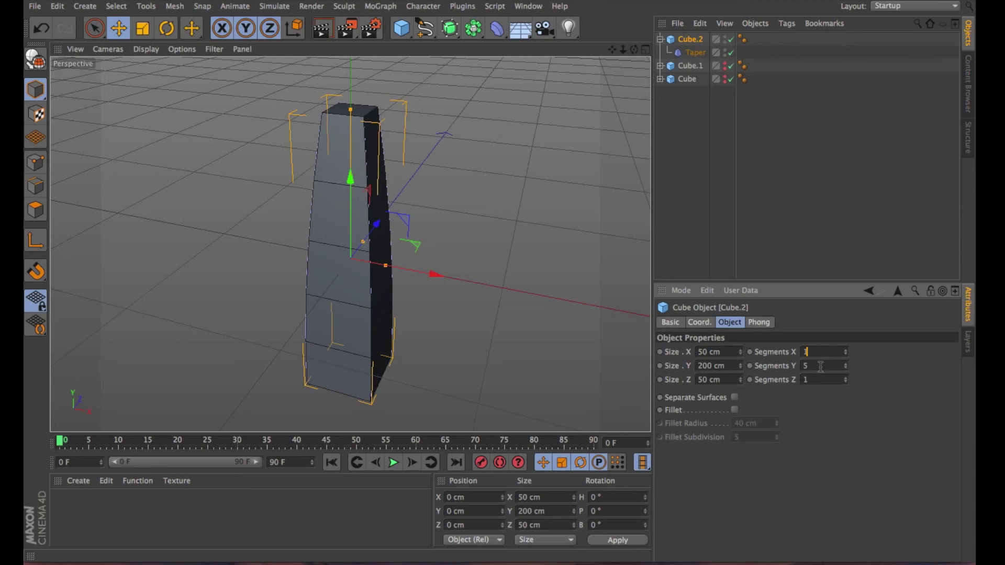
{"action": "type", "text": "10"}
{"action": "left_click", "coordinate": [823, 351]}
Set the tapered cube's Y segments to 30 and inspect the shape from a slightly different angle
{"action": "left_click", "coordinate": [825, 364]}
{"action": "type", "text": "30"}
{"action": "left_click", "coordinate": [820, 351]}
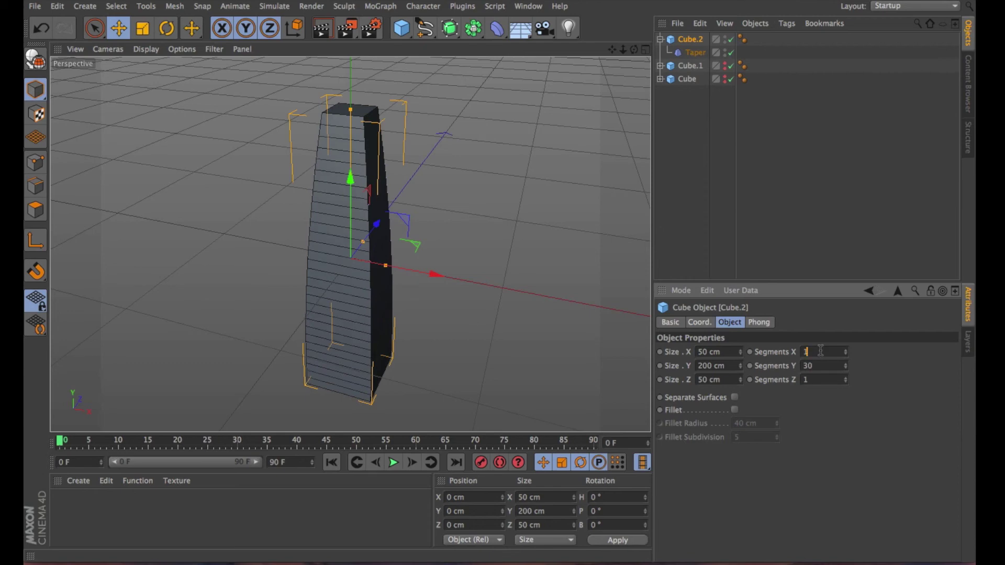
{"action": "mouse_move", "coordinate": [634, 49]}
{"action": "left_mouse_down"}
{"action": "mouse_move", "coordinate": [581, 36]}
{"action": "mouse_move", "coordinate": [635, 49]}
{"action": "left_mouse_up"}
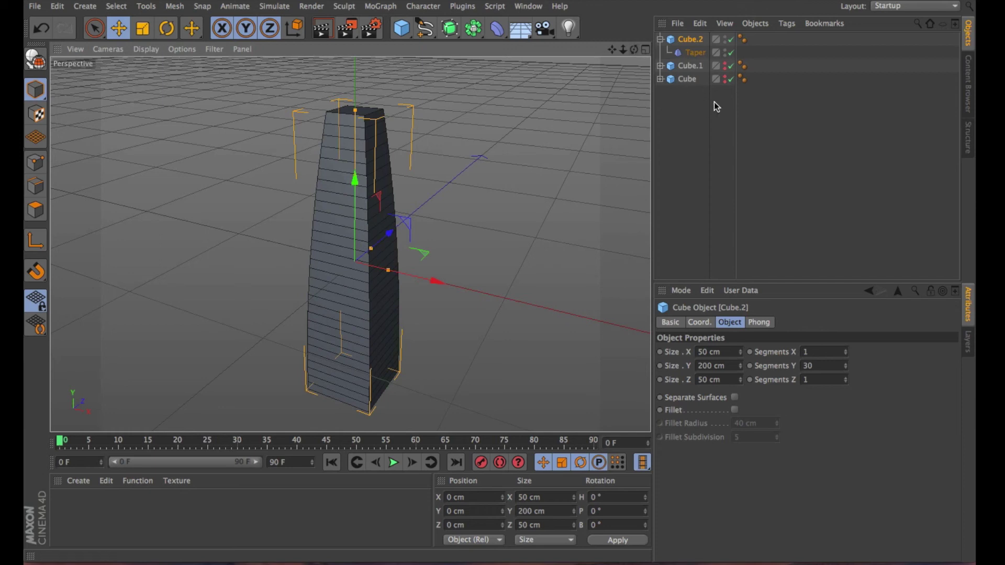
Switch the Taper deformer and its parent cube off and on again to compare their effect
{"action": "left_click", "coordinate": [730, 53]}
{"action": "left_click", "coordinate": [730, 52]}
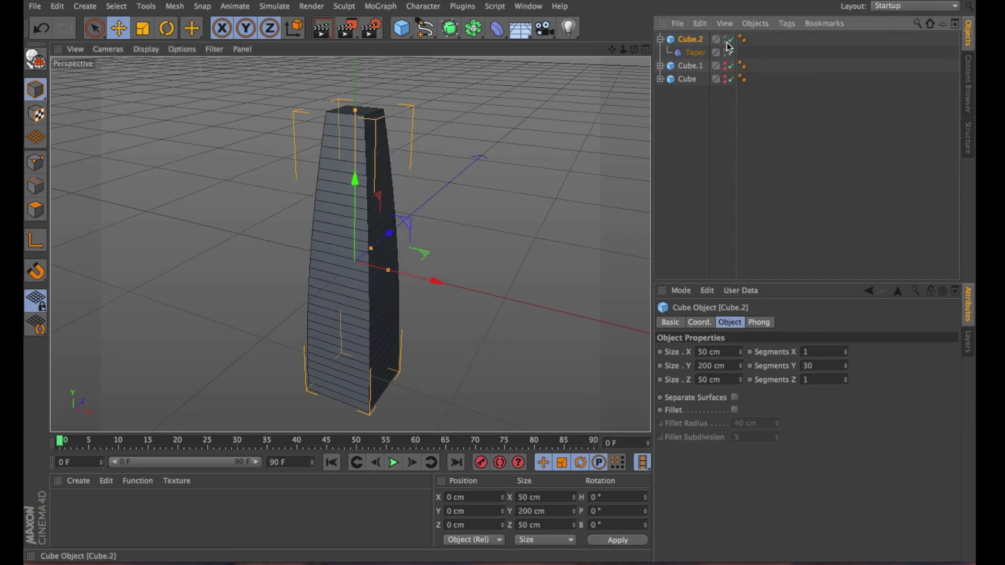
{"action": "left_click", "coordinate": [730, 39]}
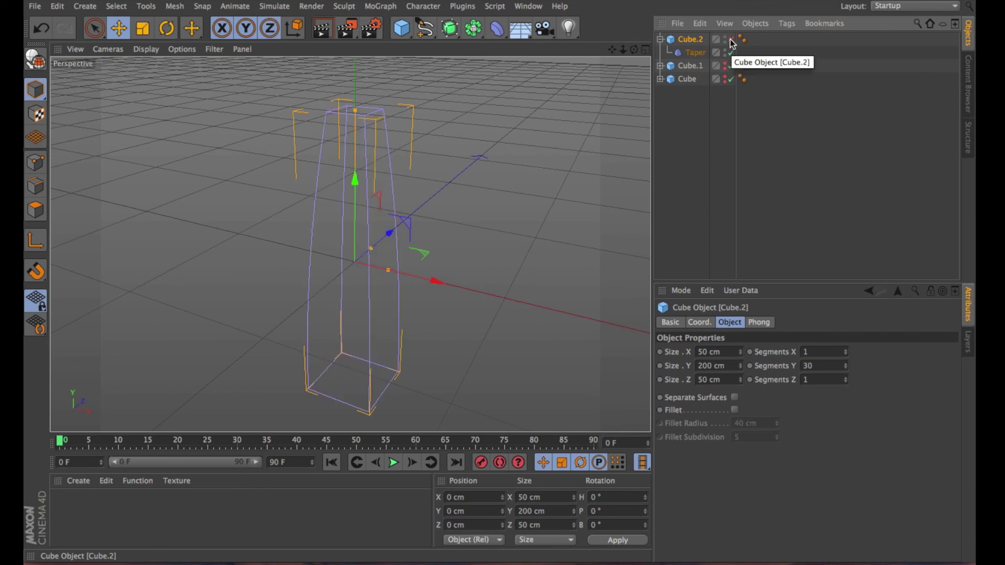
{"action": "left_click", "coordinate": [731, 40]}
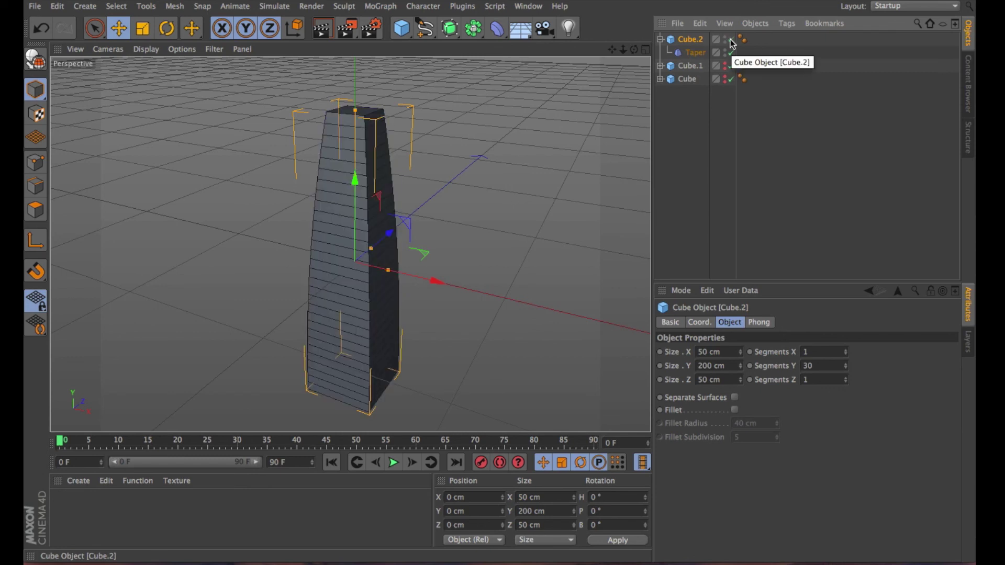